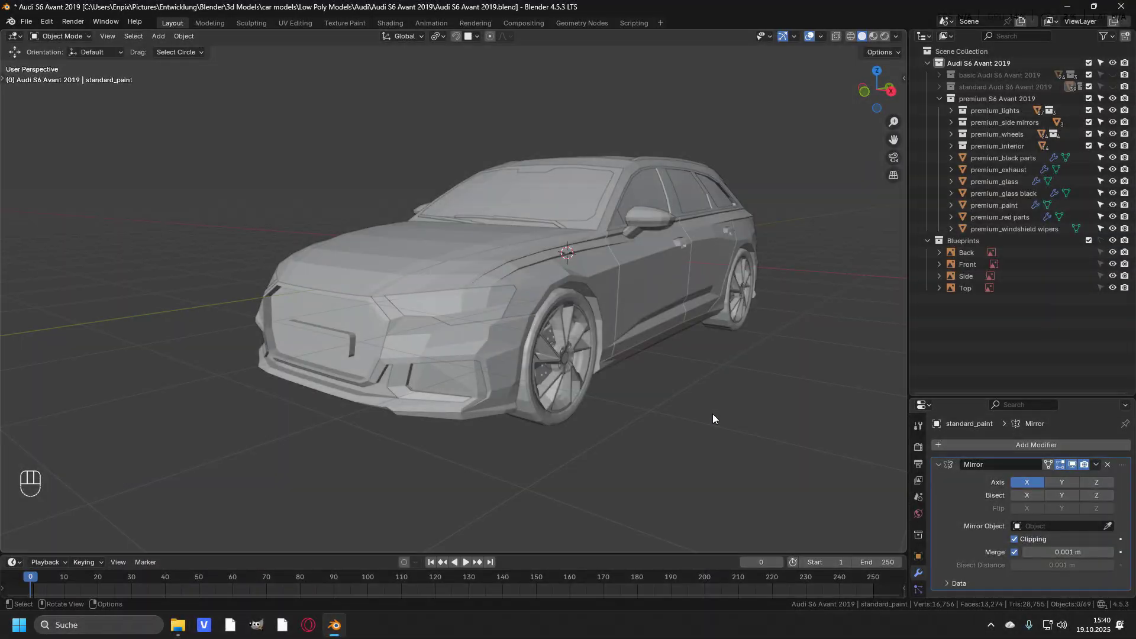
Examine the premium Audi S6 Avant model's hood, headlights, bumper, doors and panel gaps from the front and side
middle_click_drag(696, 293, 628, 283)
scroll(527, 269, "up", 3)
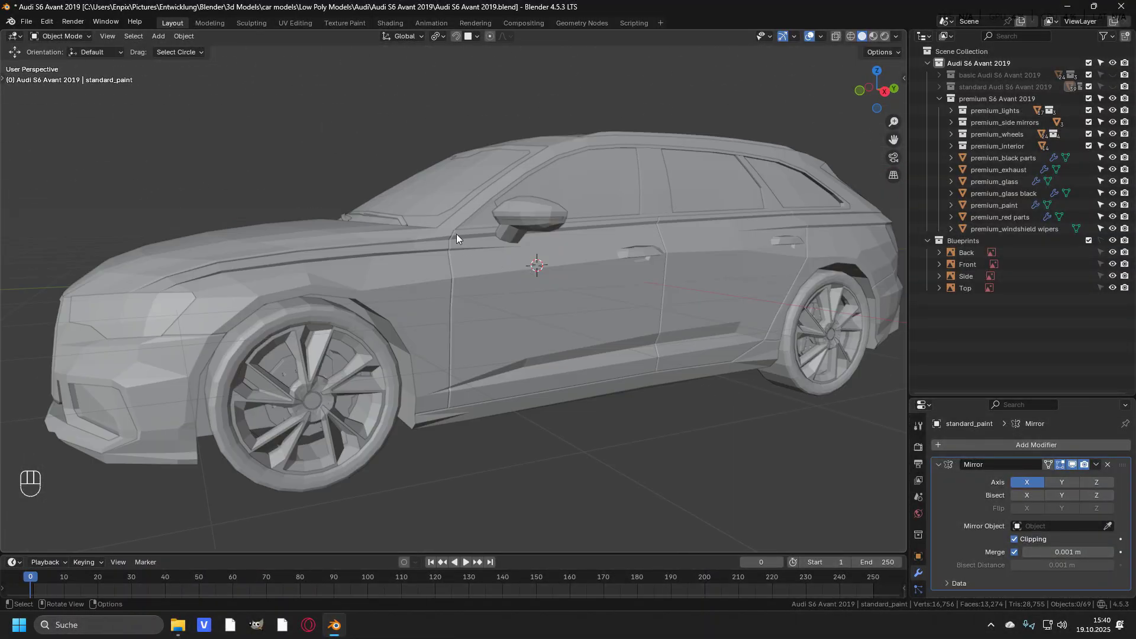
middle_click_drag(432, 414, 625, 229)
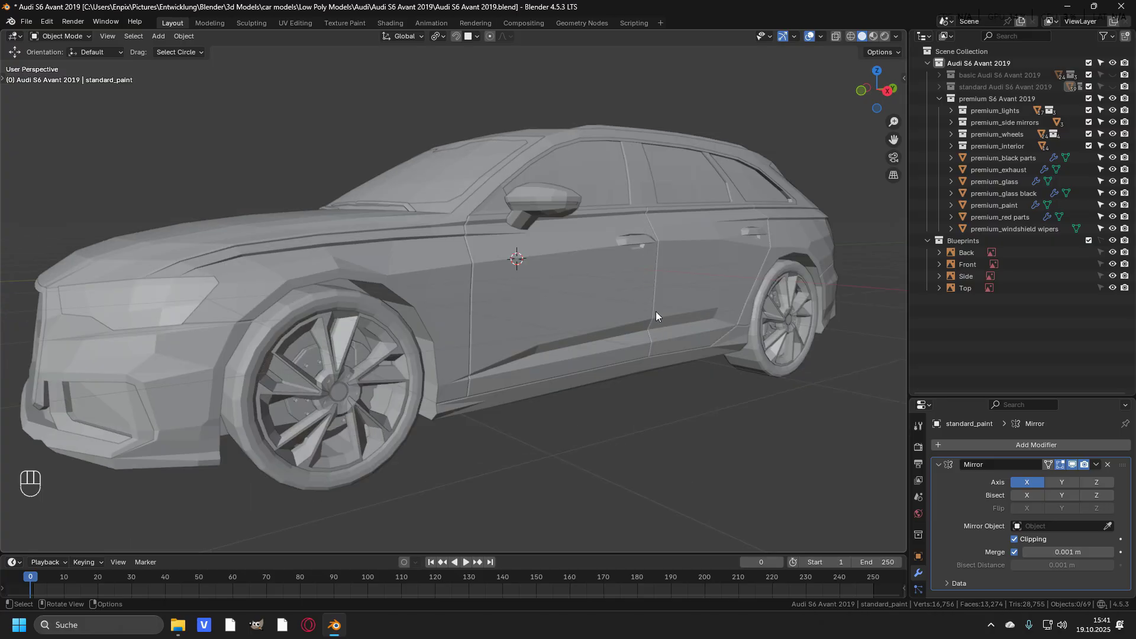
middle_click_drag(654, 240, 528, 308)
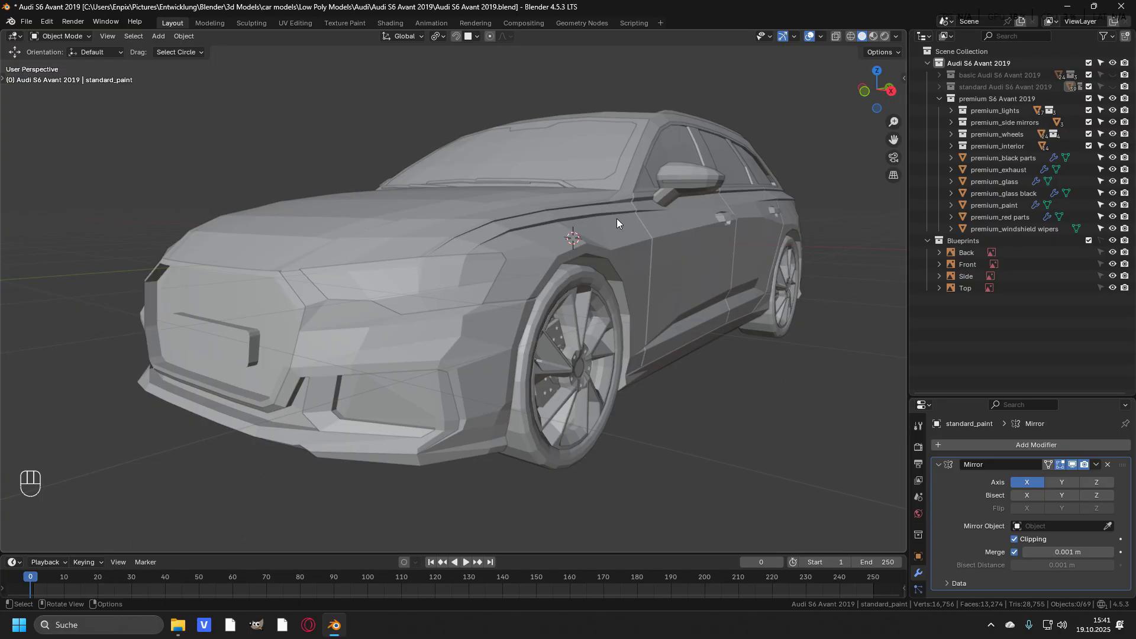
scroll(564, 313, "up", 2)
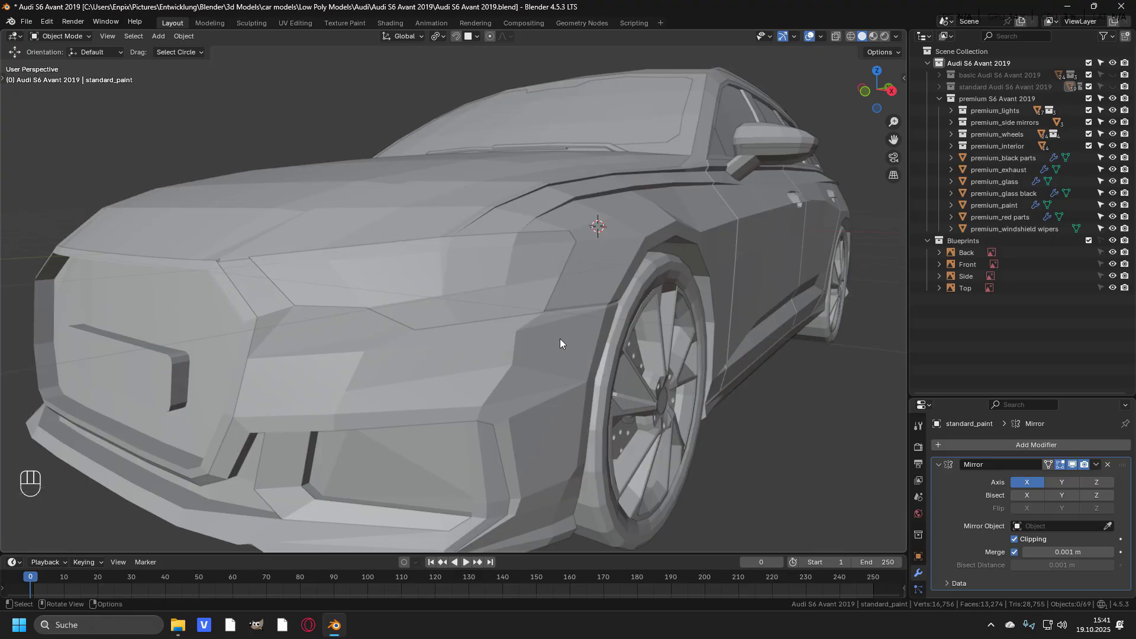
scroll(649, 224, "down", 3)
scroll(644, 258, "up", 3)
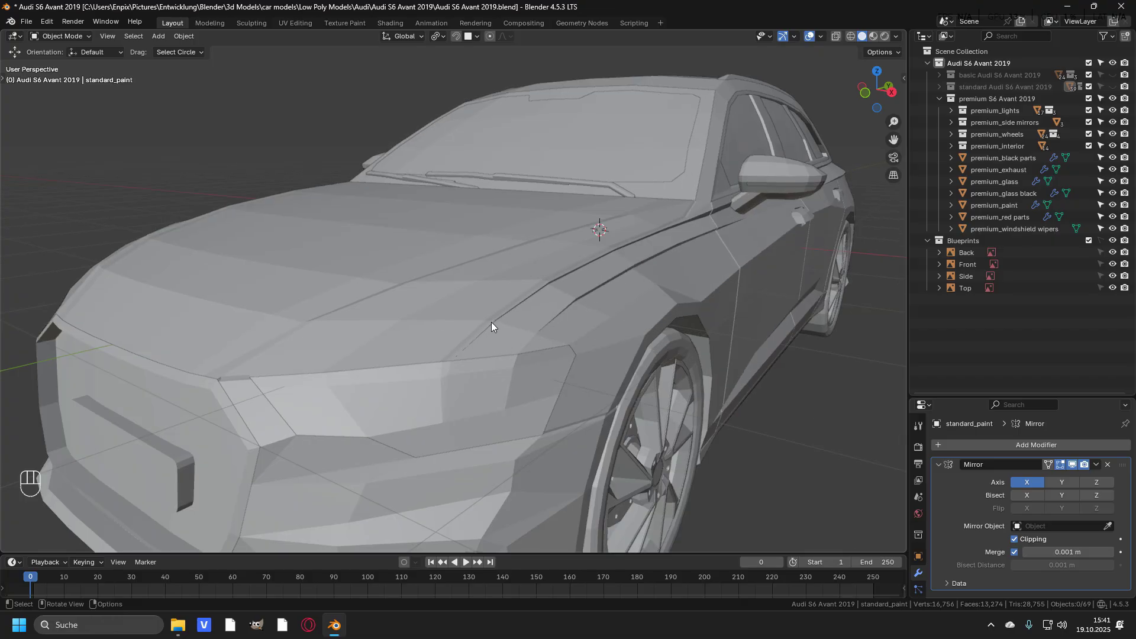
scroll(707, 296, "down", 3)
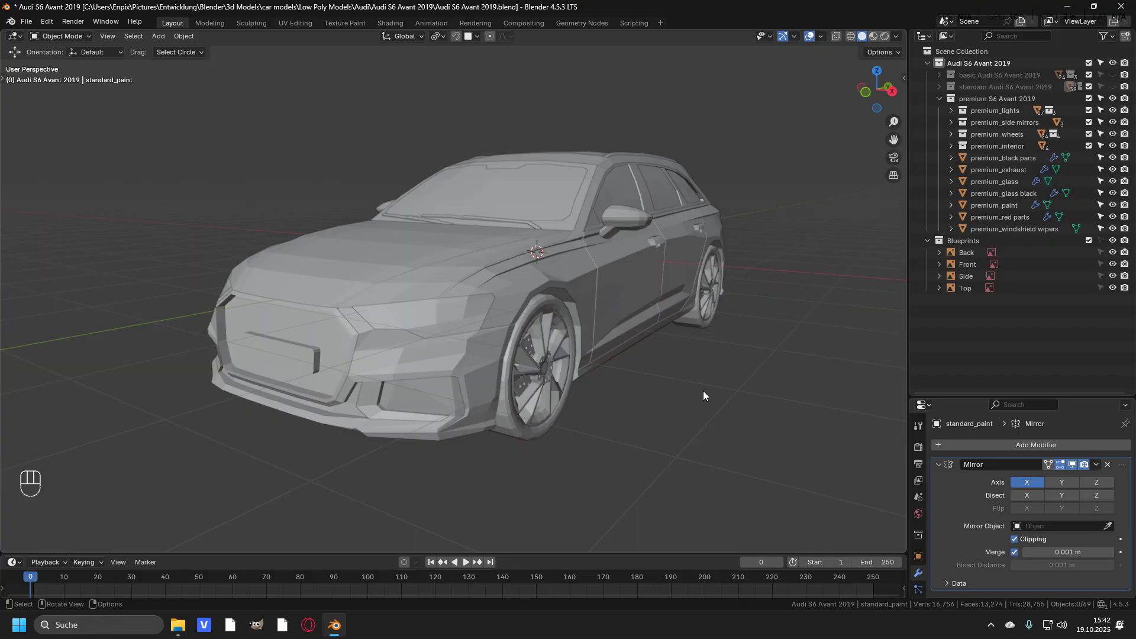
scroll(703, 390, "down", 1)
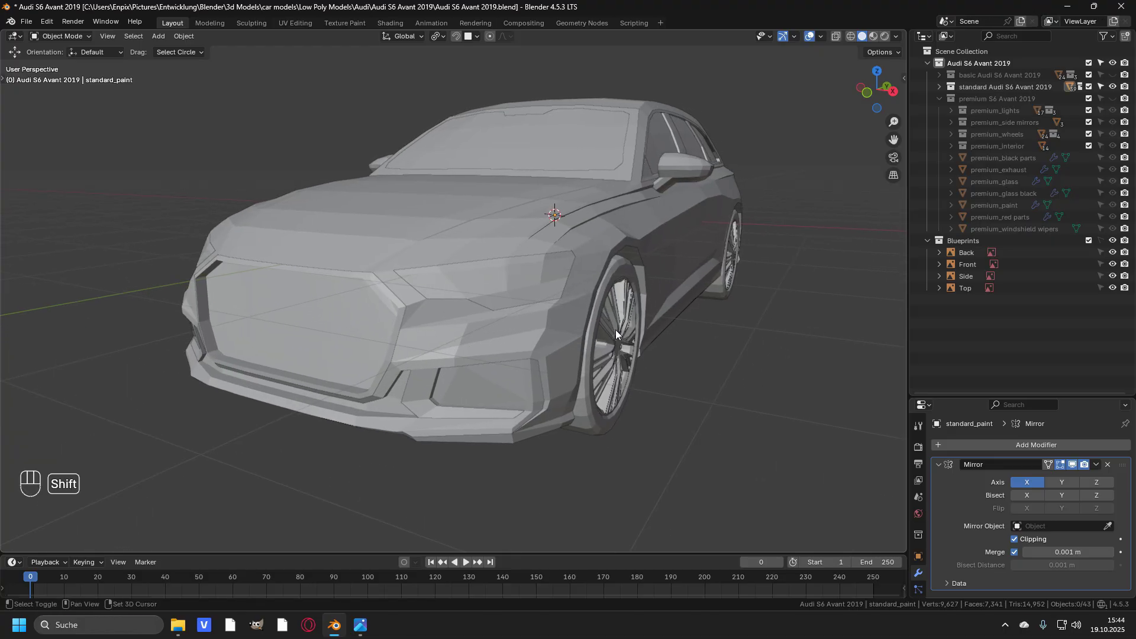
Enter Edit Mode on the standard car's paint body mesh around the front bumper and headlight
middle_click_drag(615, 329, 583, 322, "shift")
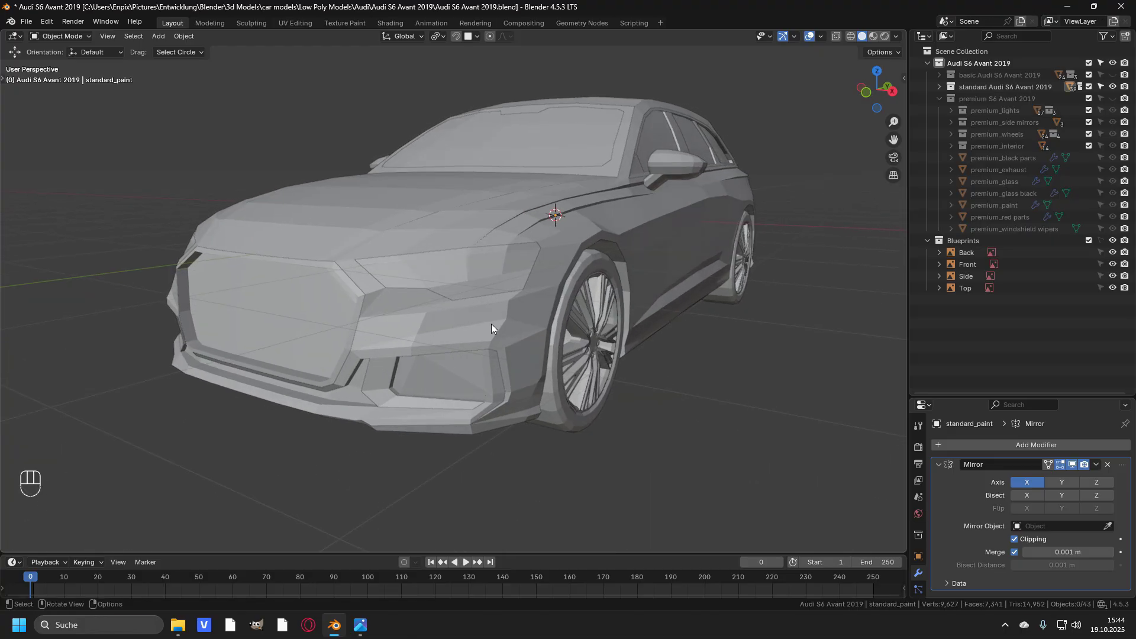
left_click(501, 307)
key("Tab")
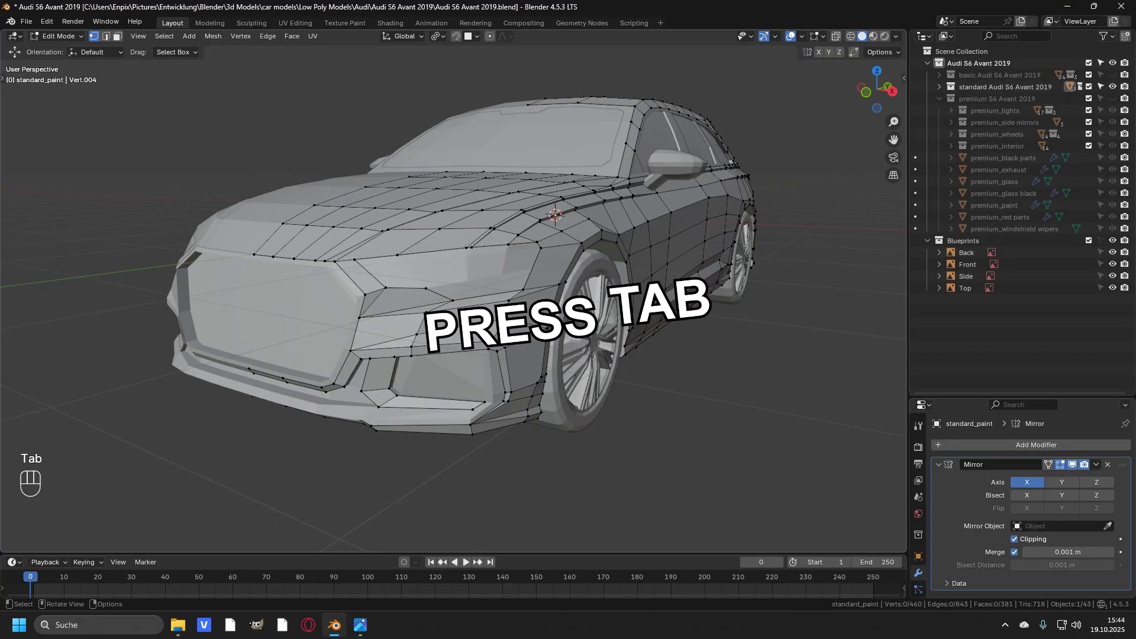
scroll(571, 276, "up", 2)
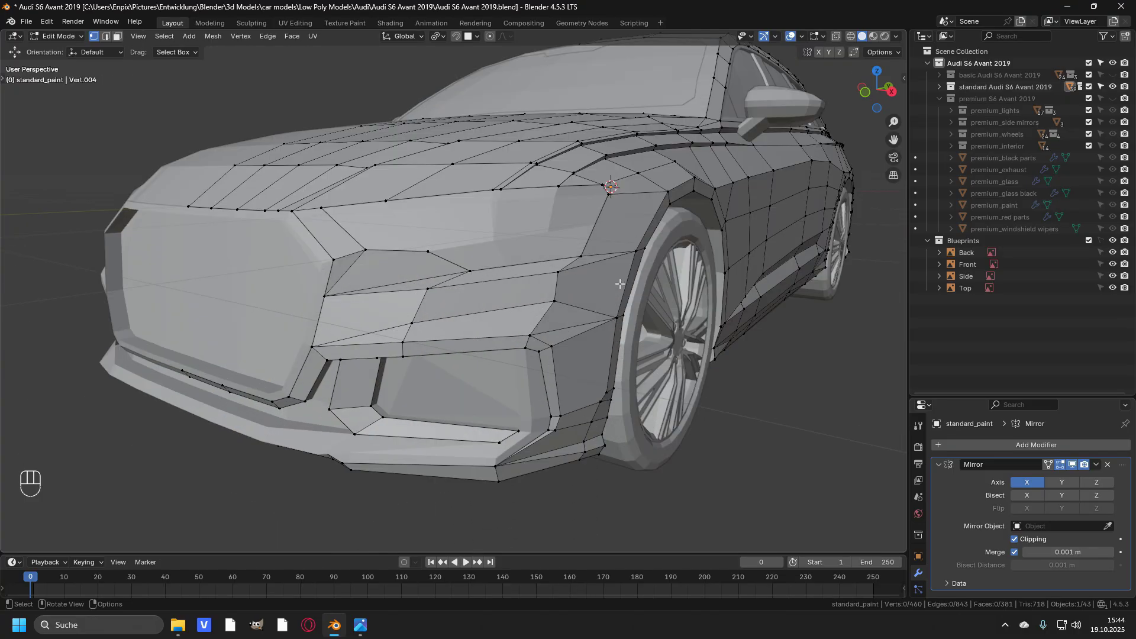
Switch to the reference photo to examine the seam between the headlight and front wheel arch, and return to the Blender model
key("alt+Tab")
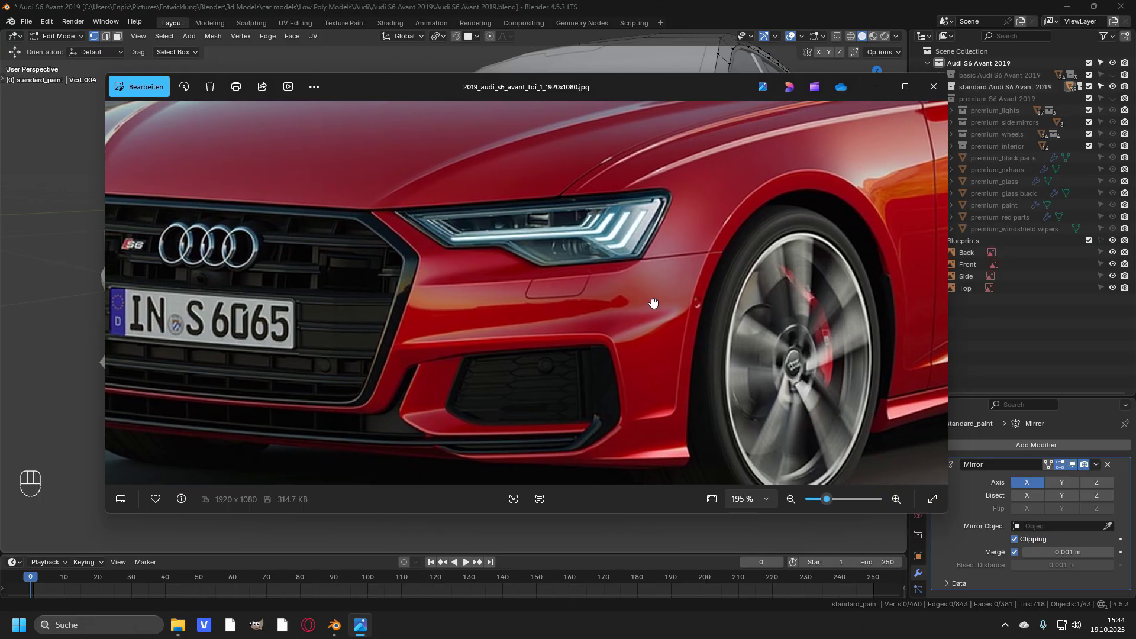
left_click_drag(653, 304, 687, 299)
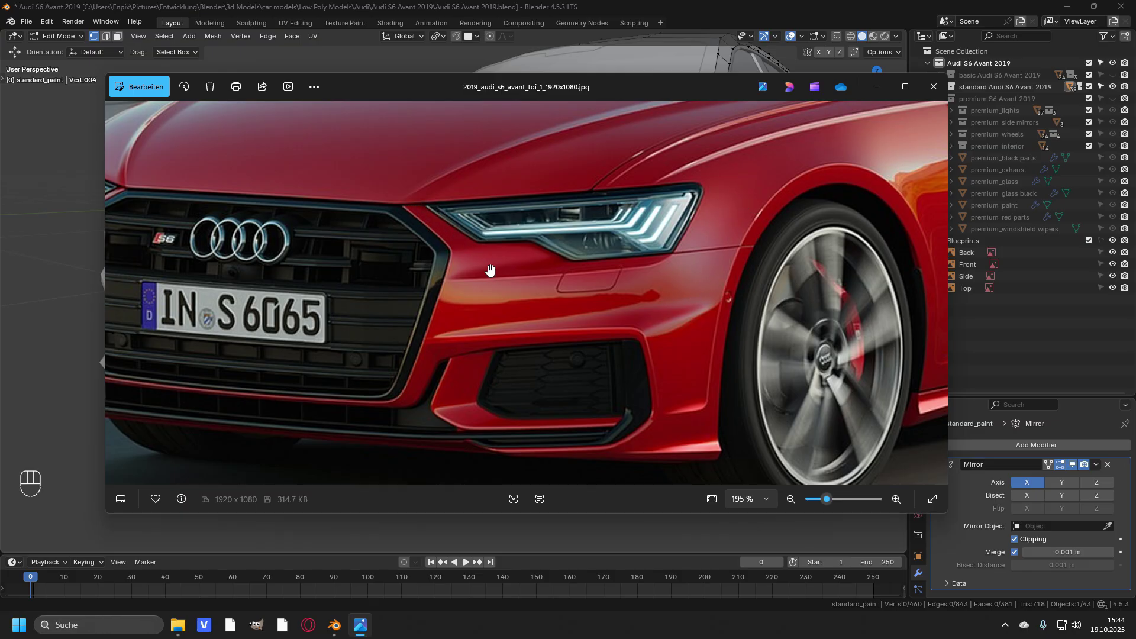
key("alt+Tab")
middle_click_drag(572, 273, 550, 278)
scroll(608, 256, "up", 3)
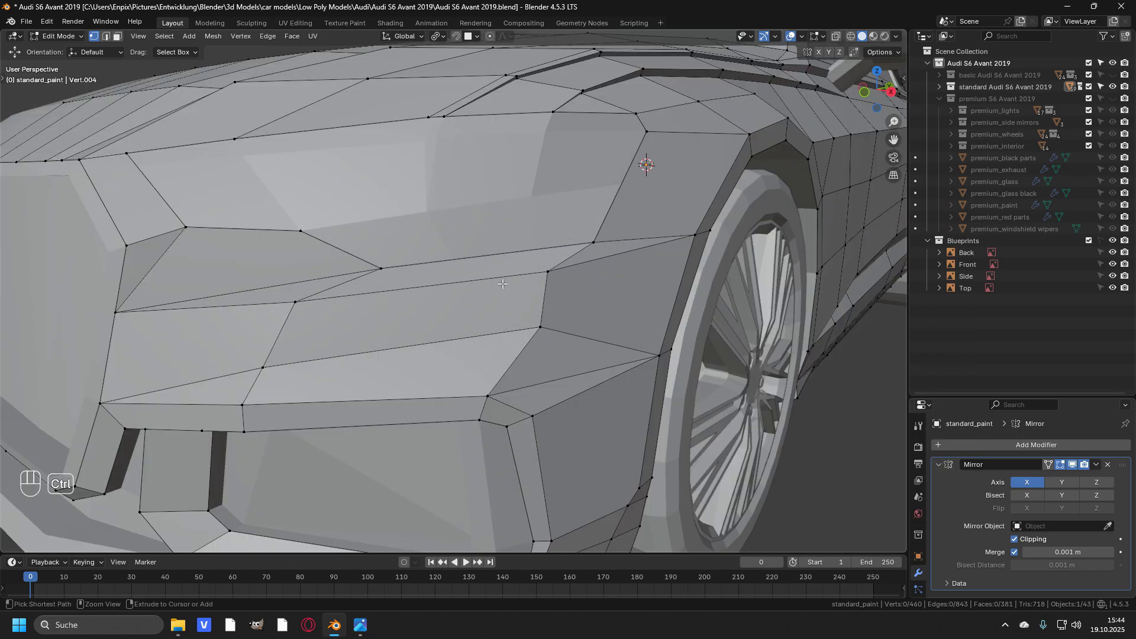
Select and frame the two edges running from the headlight's lower rear corner to the front wheel arch
key("2")
left_click(613, 243)
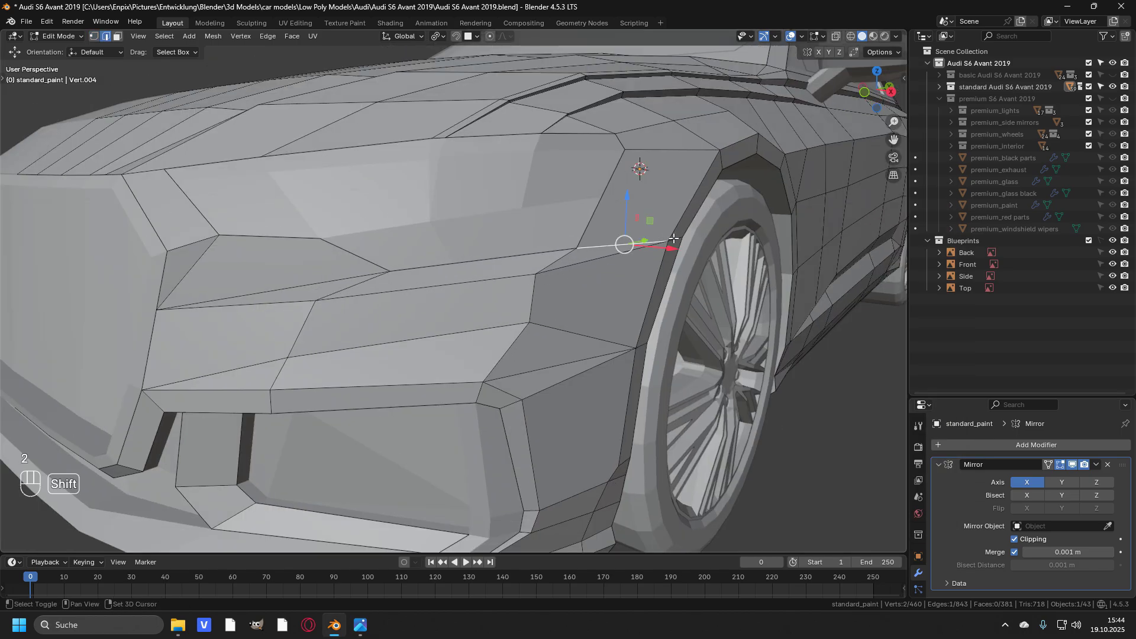
middle_click_drag(613, 243, 626, 249)
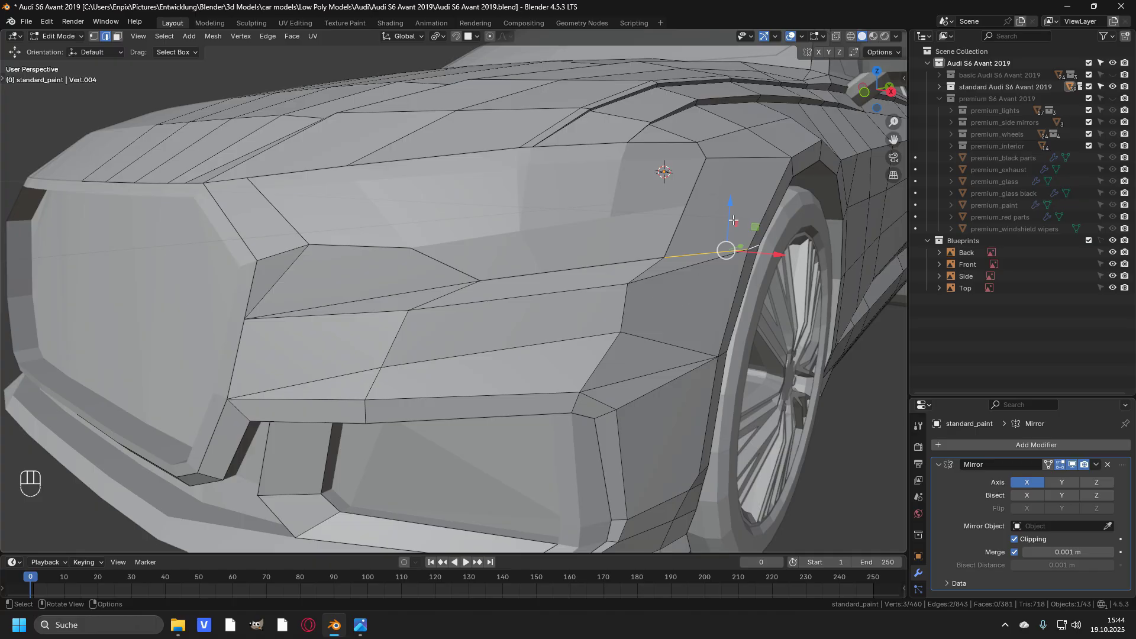
middle_click_drag(302, 171, 287, 205, "shift")
left_click(267, 207)
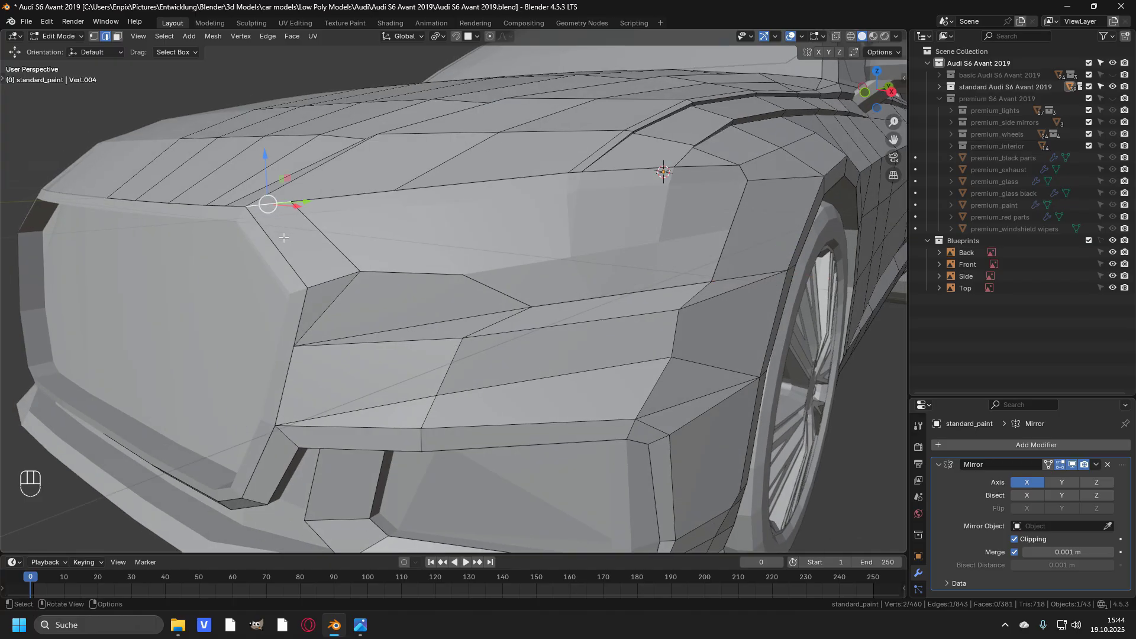
key("shift")
key("KP_Decimal")
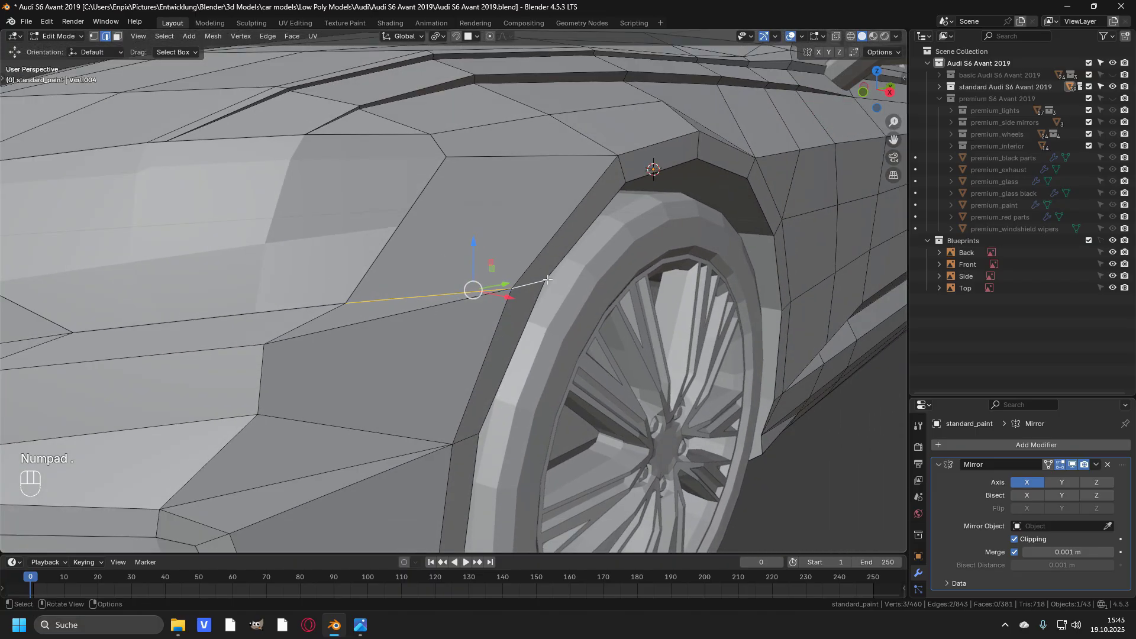
Duplicate in place the seam's two end vertices, at the headlight corner and wheel arch, and separate them into a new object
key("1")
left_click(368, 294, "shift")
left_click(361, 292)
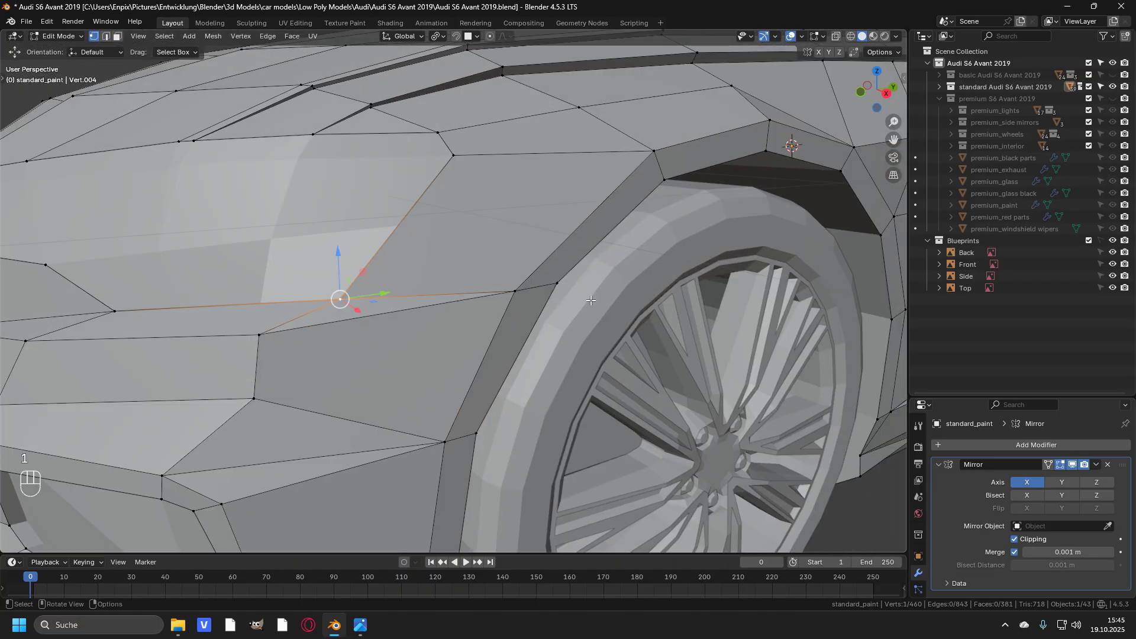
left_click(558, 283, "shift")
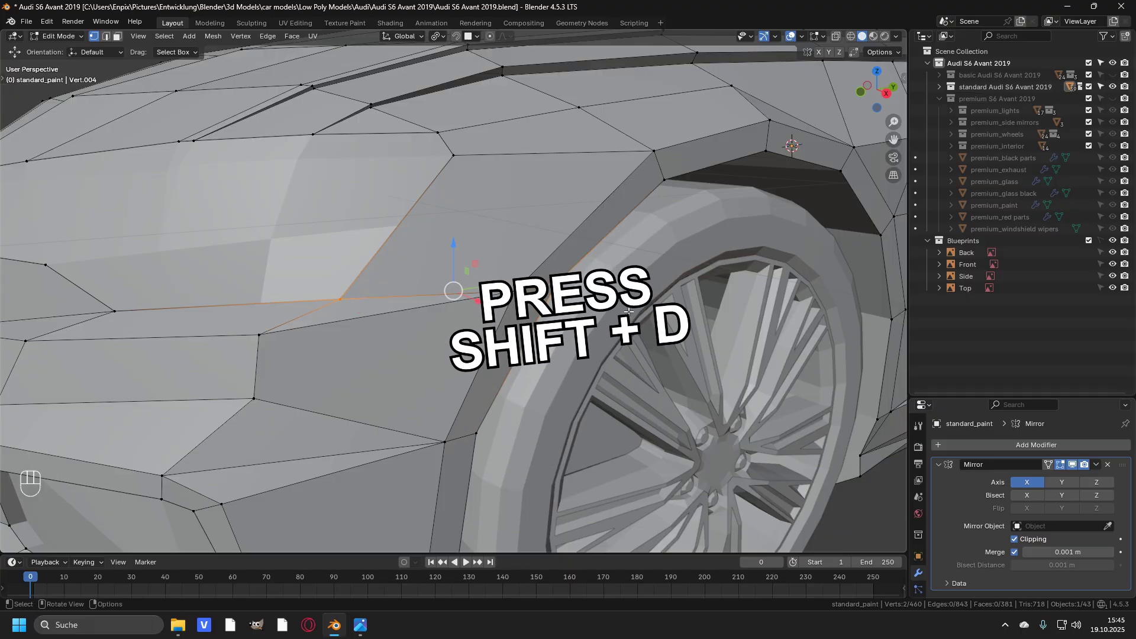
key("shift+d")
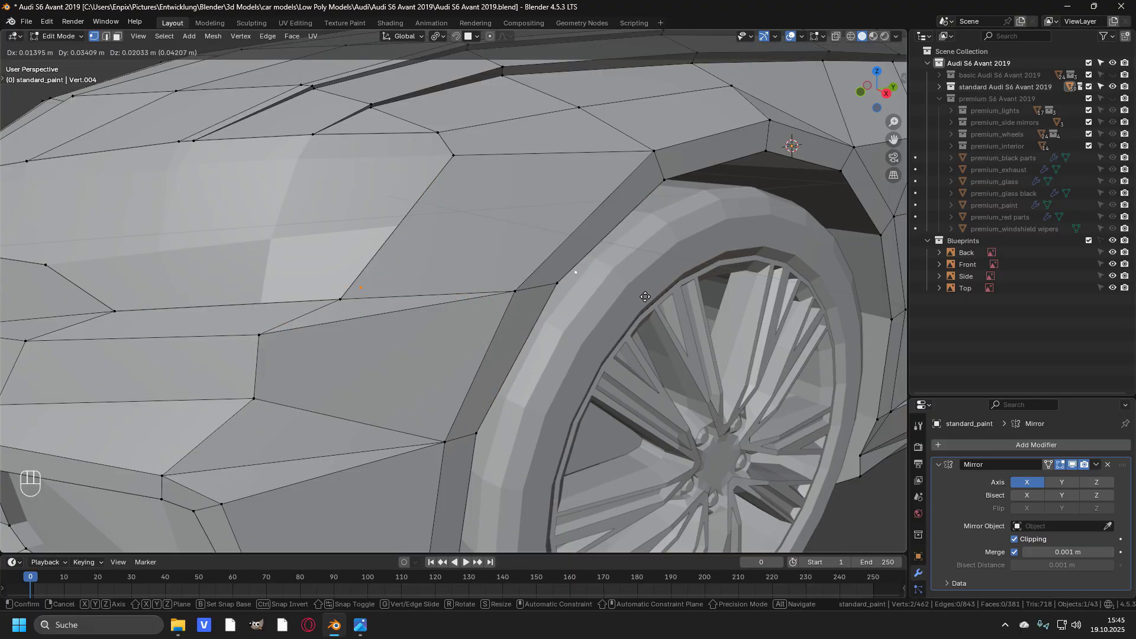
right_click(630, 307)
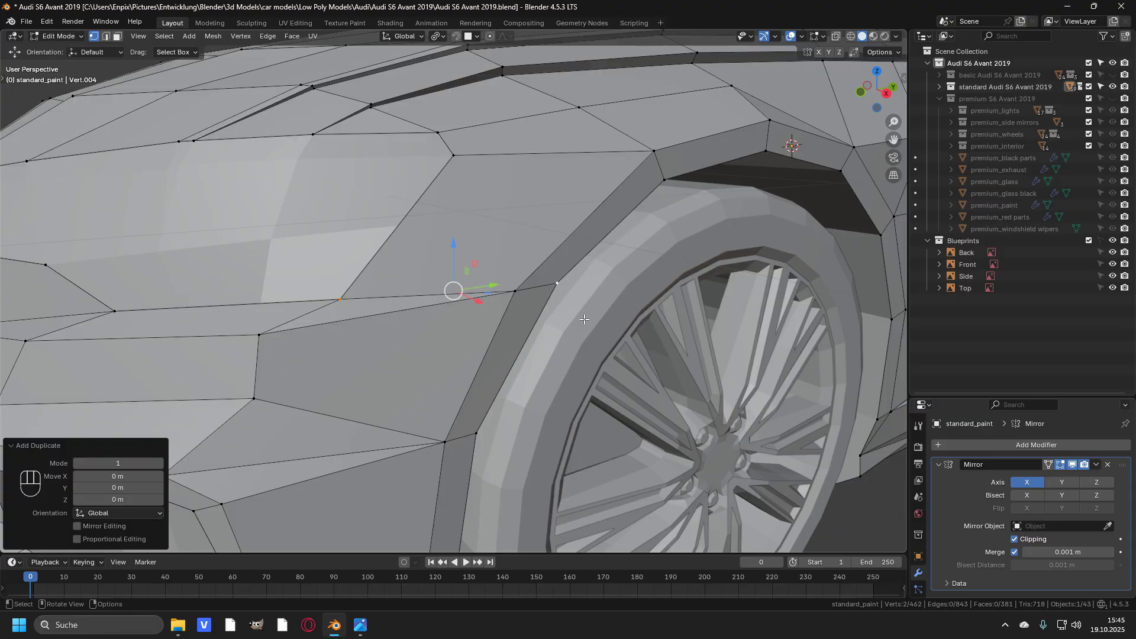
key("p")
key("p")
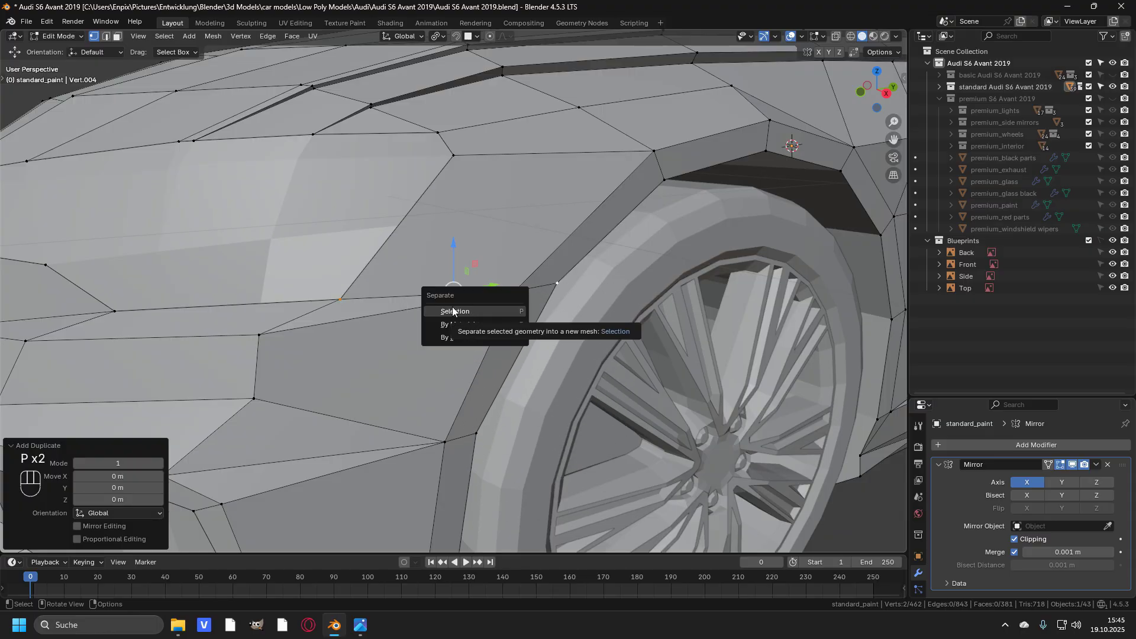
left_click(451, 311)
Bevel the two paint edges between the headlight corner and wheel arch with 2 segments and an offset of about 0.009 m
key("Tab")
key("Tab")
key("2")
left_click(422, 291)
left_click(535, 289, "shift")
middle_click_drag(498, 286, 613, 311)
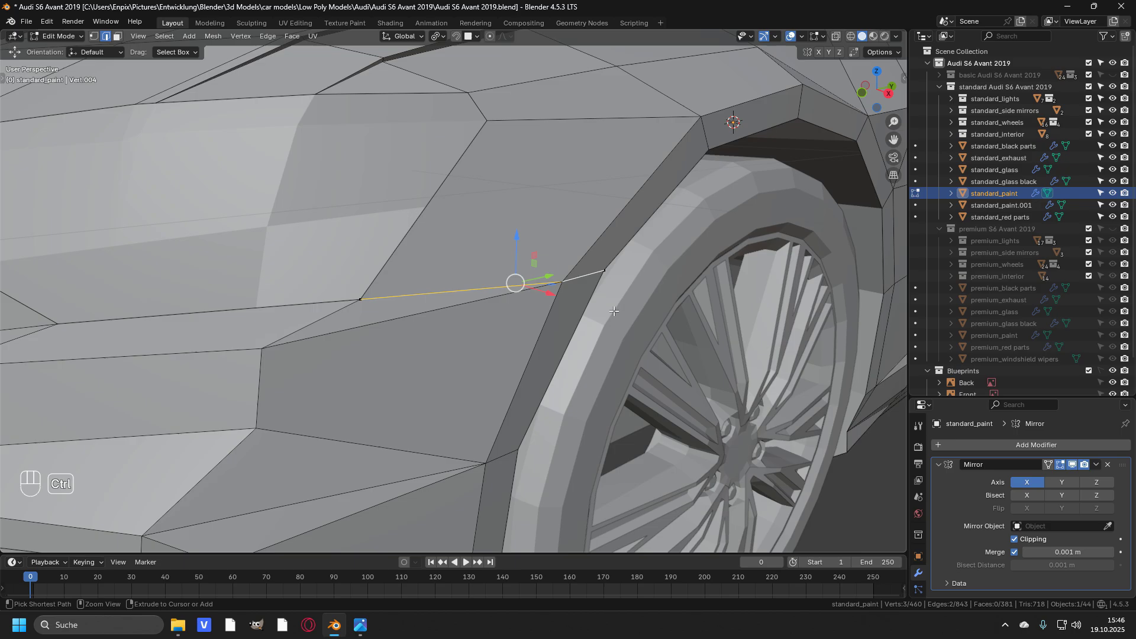
key("ctrl+b")
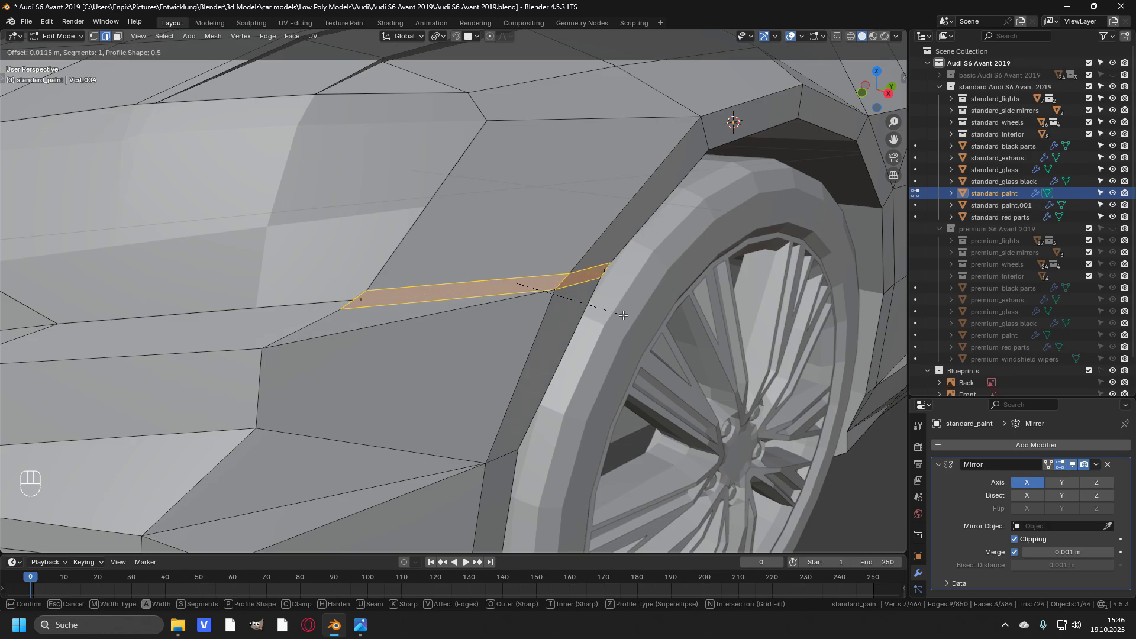
scroll(623, 314, "up", 1)
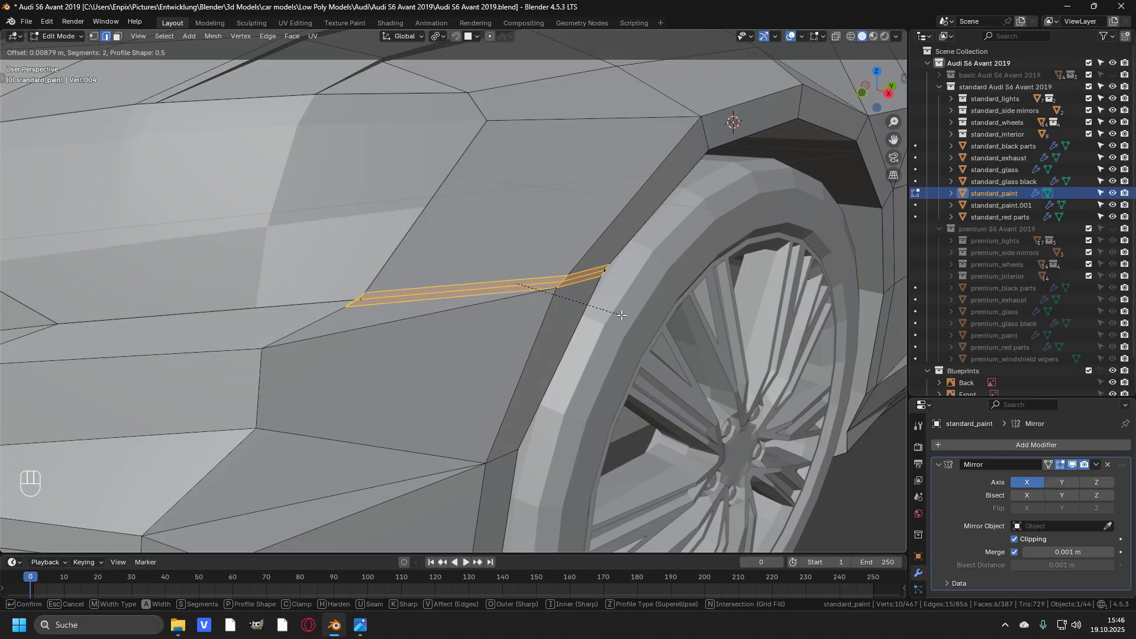
left_click(621, 316)
Join the separated end-vertex object standard_paint.001 back into standard_paint in Object Mode
key("Tab")
scroll(721, 325, "up", 6)
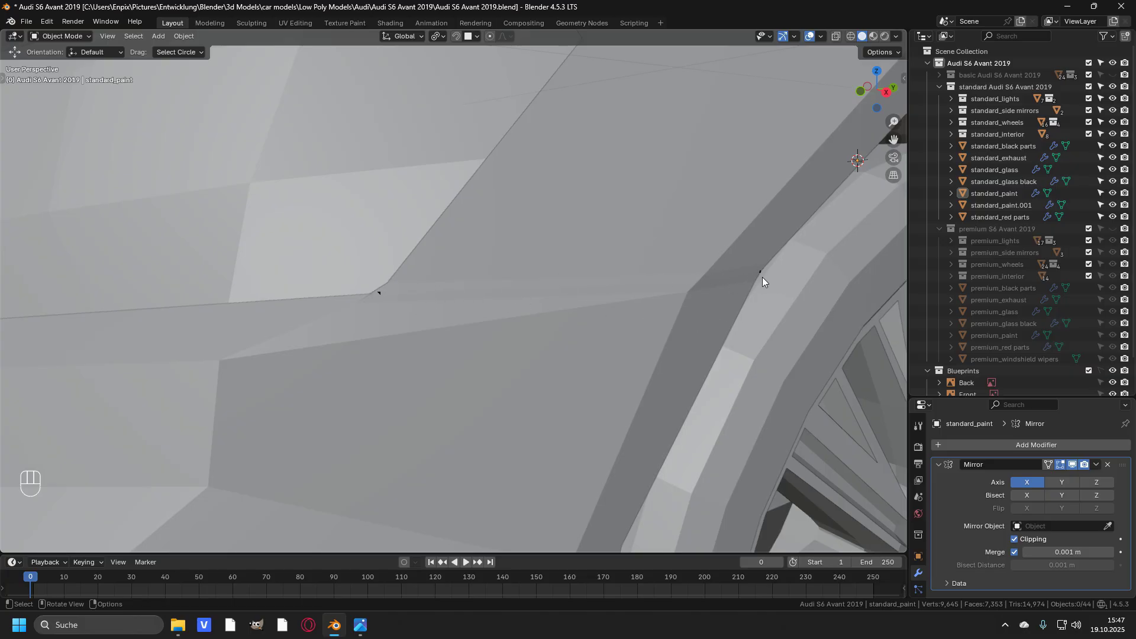
middle_click_drag(418, 293, 402, 345)
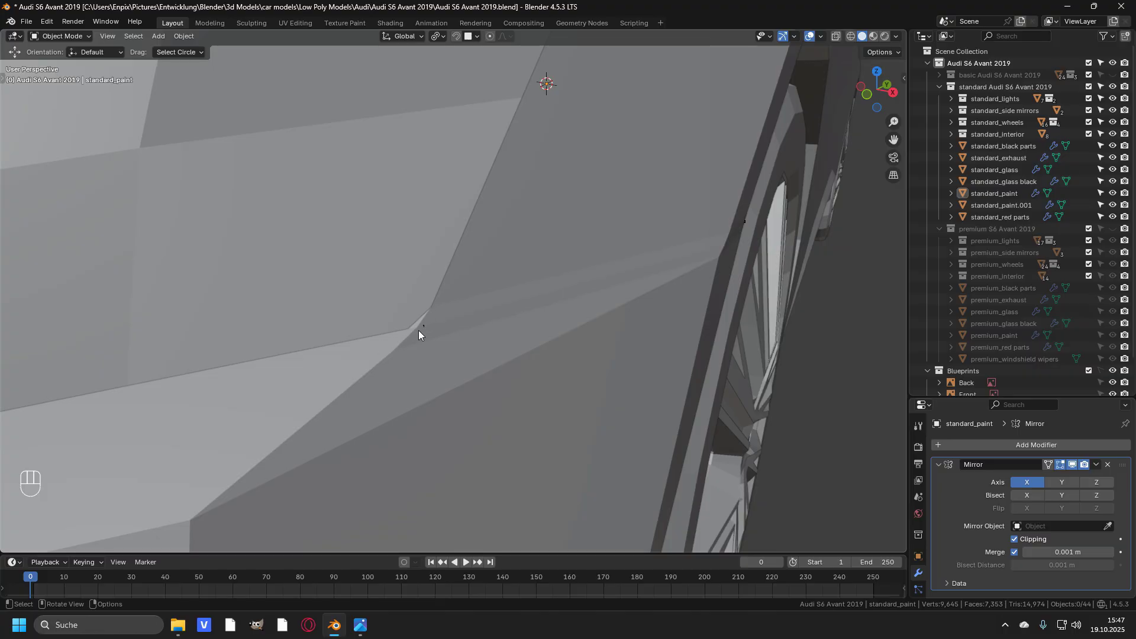
left_click(419, 296)
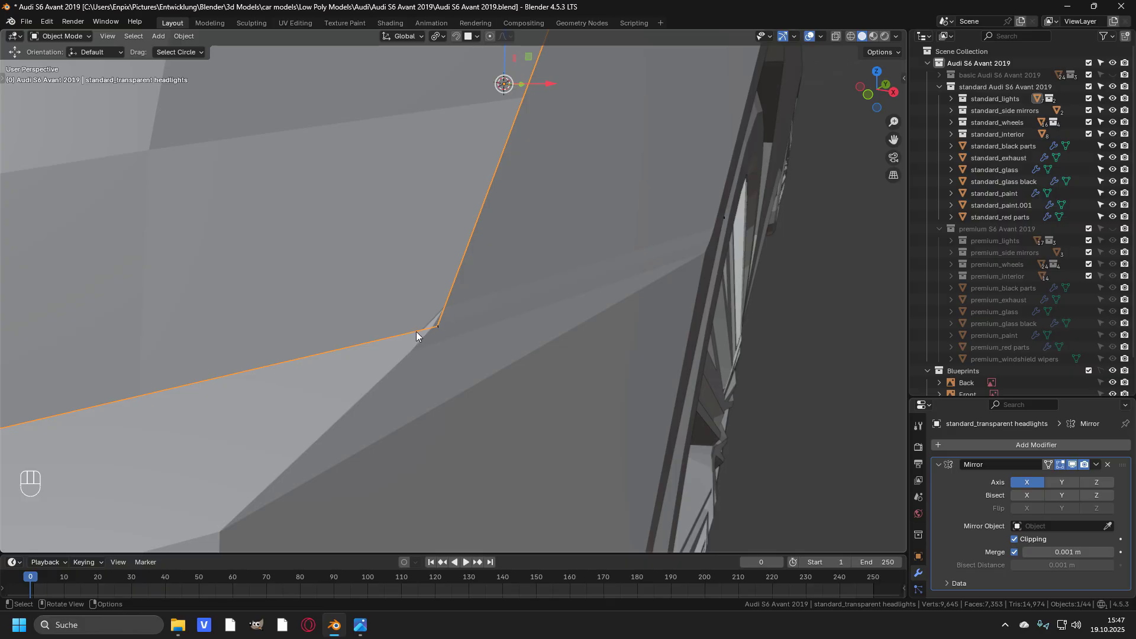
middle_click_drag(432, 337, 422, 294)
left_click(422, 294)
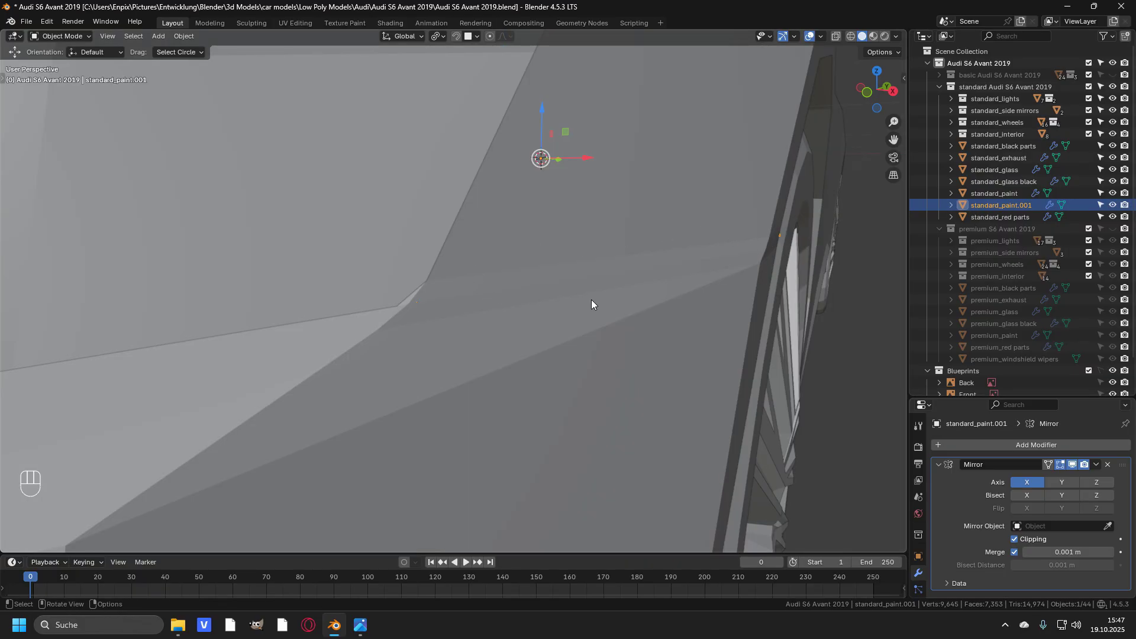
scroll(580, 299, "down", 4)
middle_click_drag(560, 304, 573, 236)
left_click(573, 236, "shift")
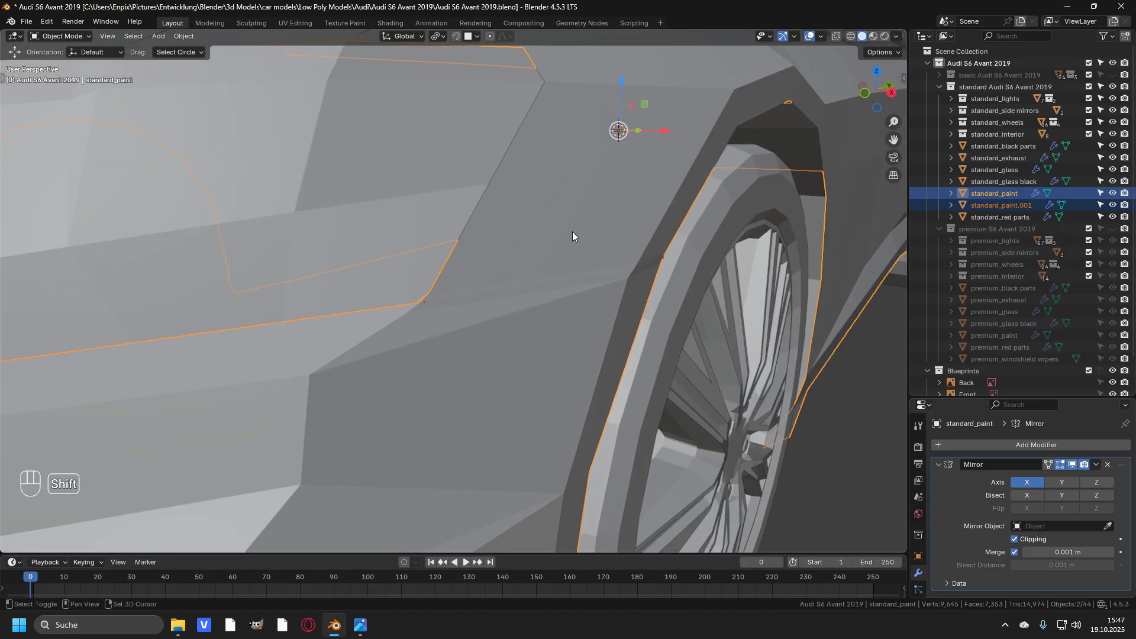
key("ctrl+j")
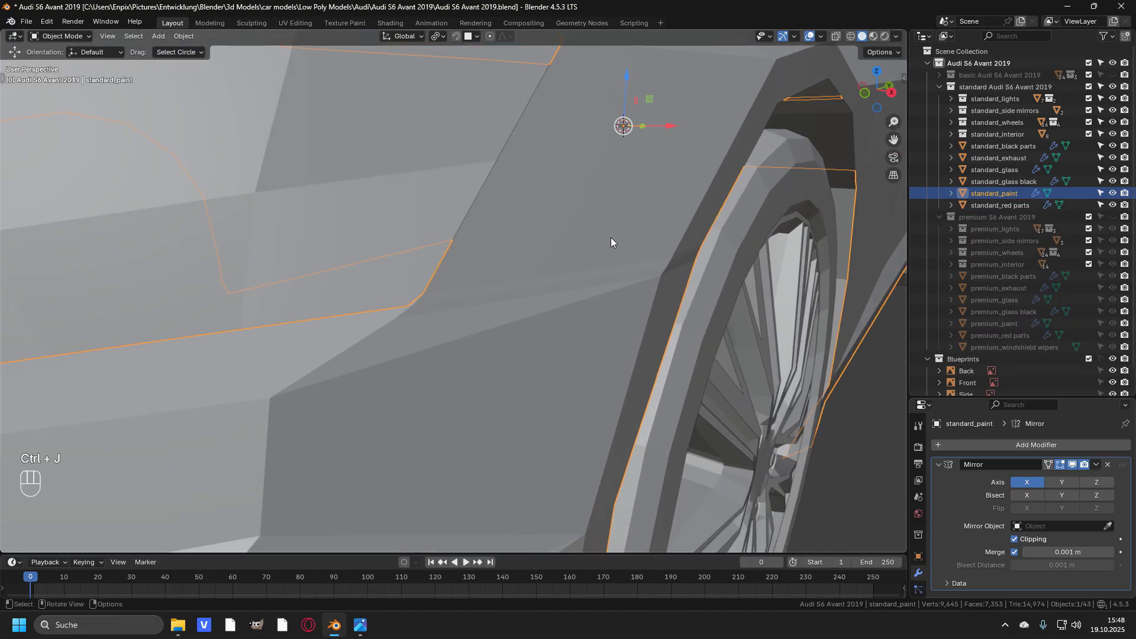
middle_click_drag(588, 250, 541, 304)
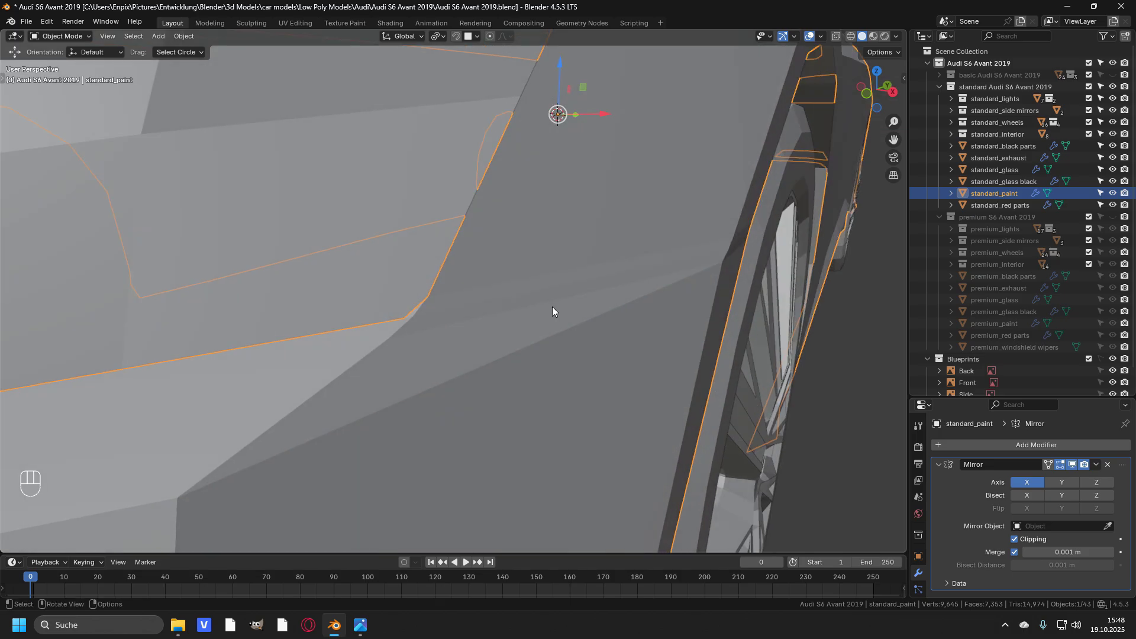
Merge the seam's middle vertices at the headlight's lower rear corner into the last selected vertex, using At Last
key("Tab")
scroll(509, 357, "up", 5)
left_click(402, 313, "shift")
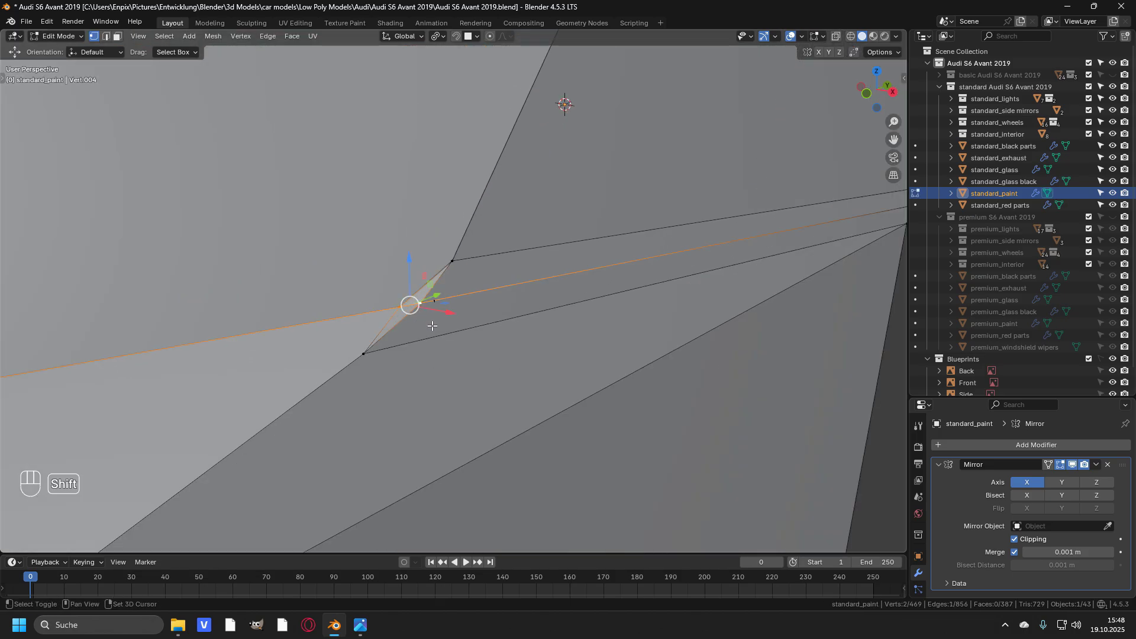
left_click(437, 303, "shift")
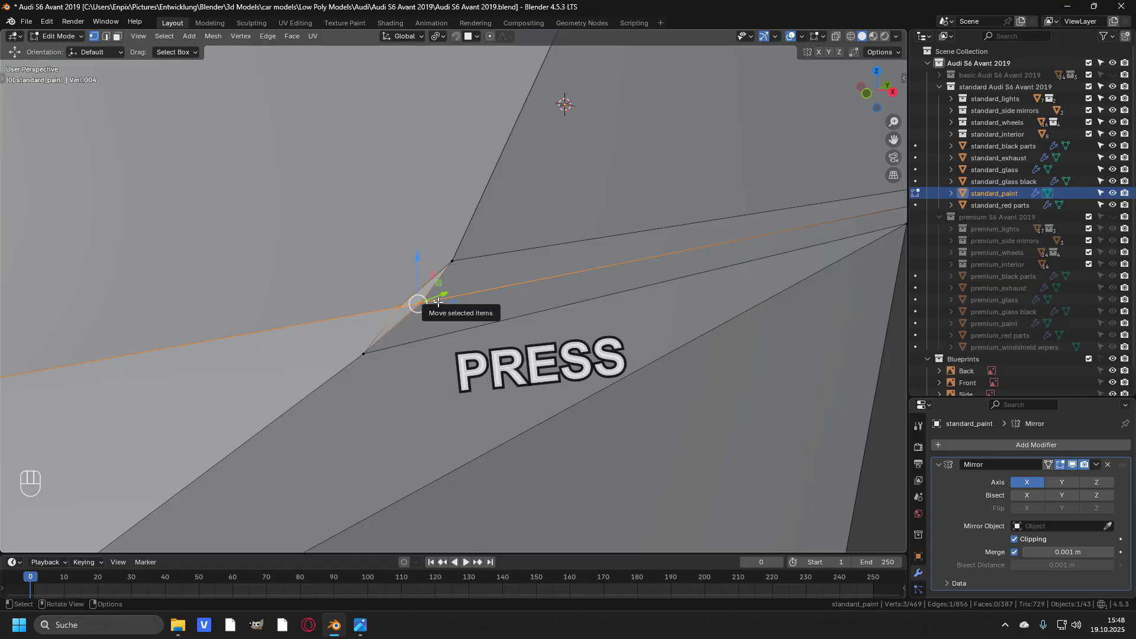
key("m")
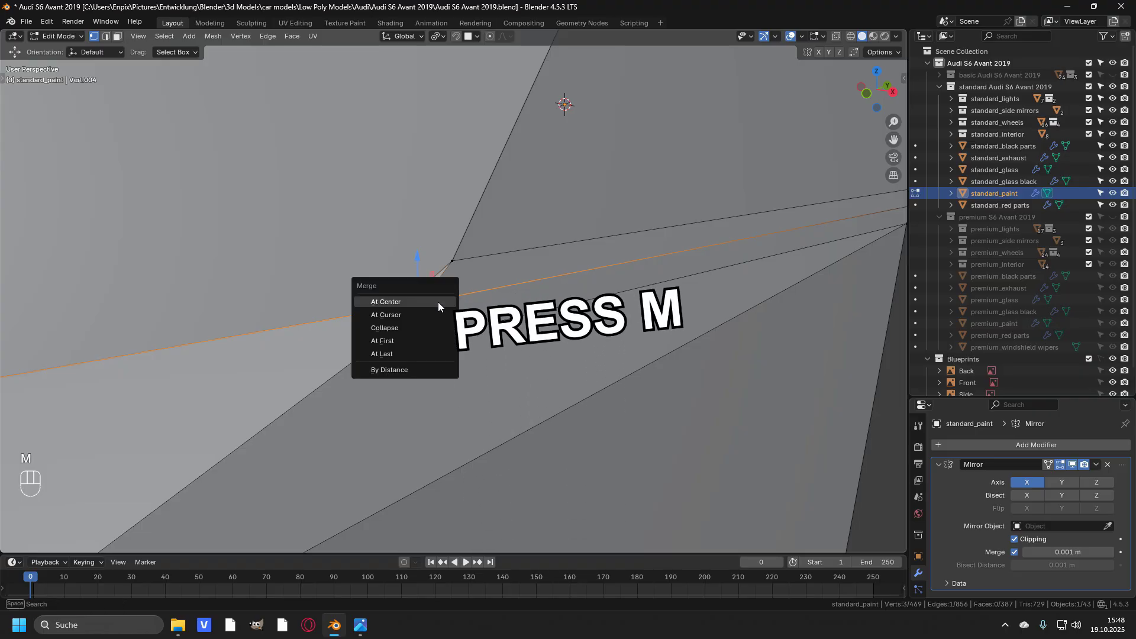
left_click(414, 354)
key("Tab")
key("Tab")
key("Tab")
key("Tab")
middle_click_drag(577, 268, 562, 272)
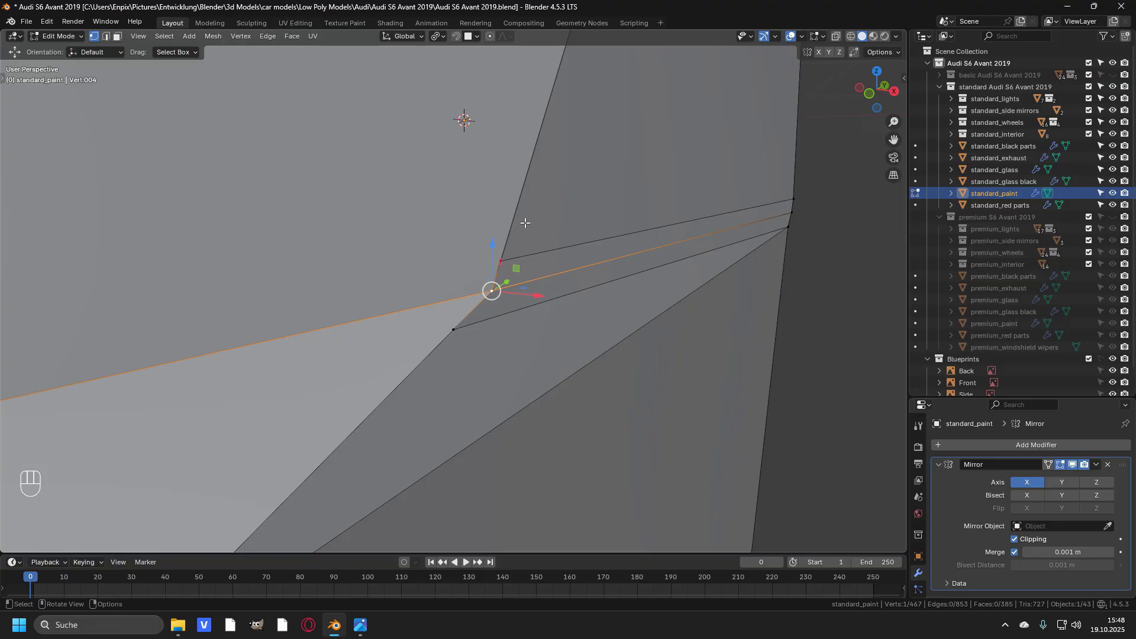
Merge the two middle seam vertices at the wheel arch edge into the last selected one, using At Last
middle_click_drag(496, 275, 556, 285)
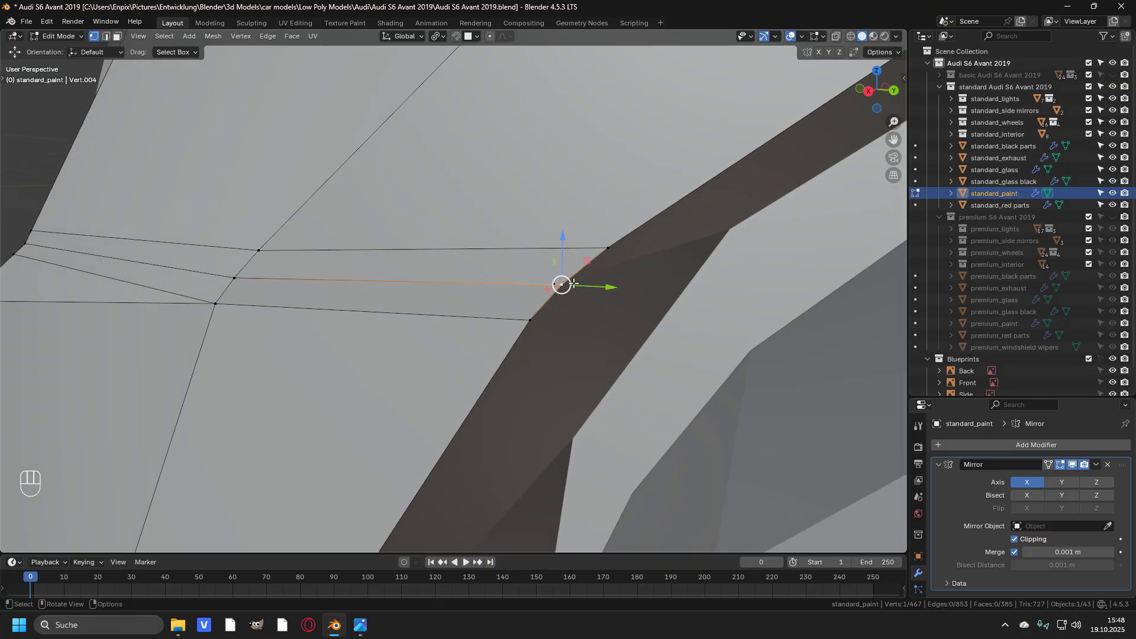
key("shift")
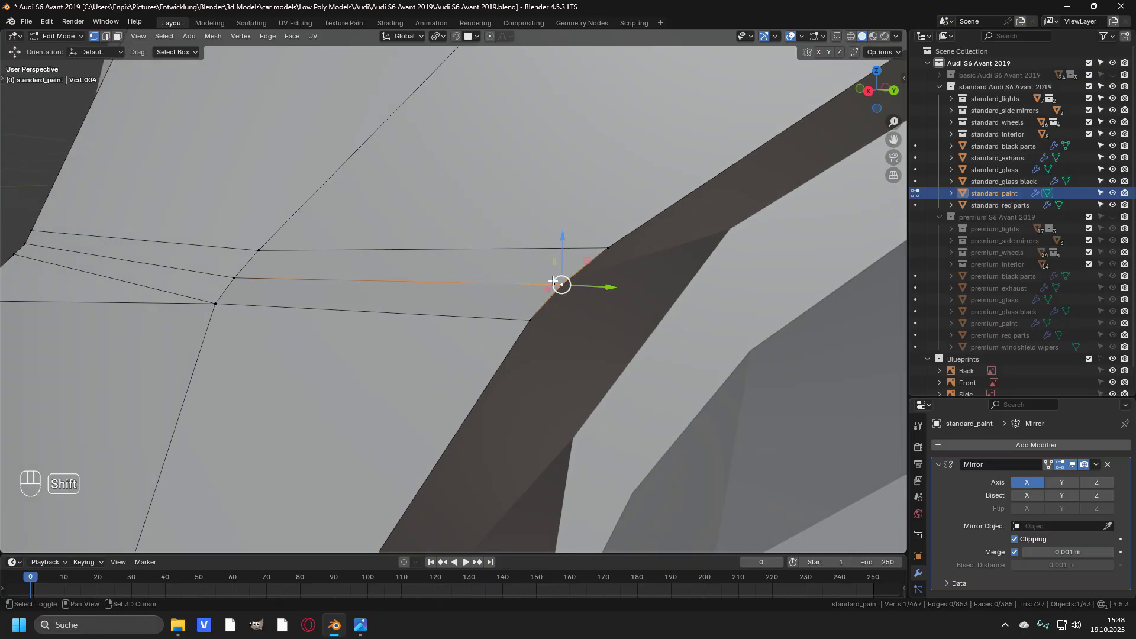
left_click(551, 281, "shift")
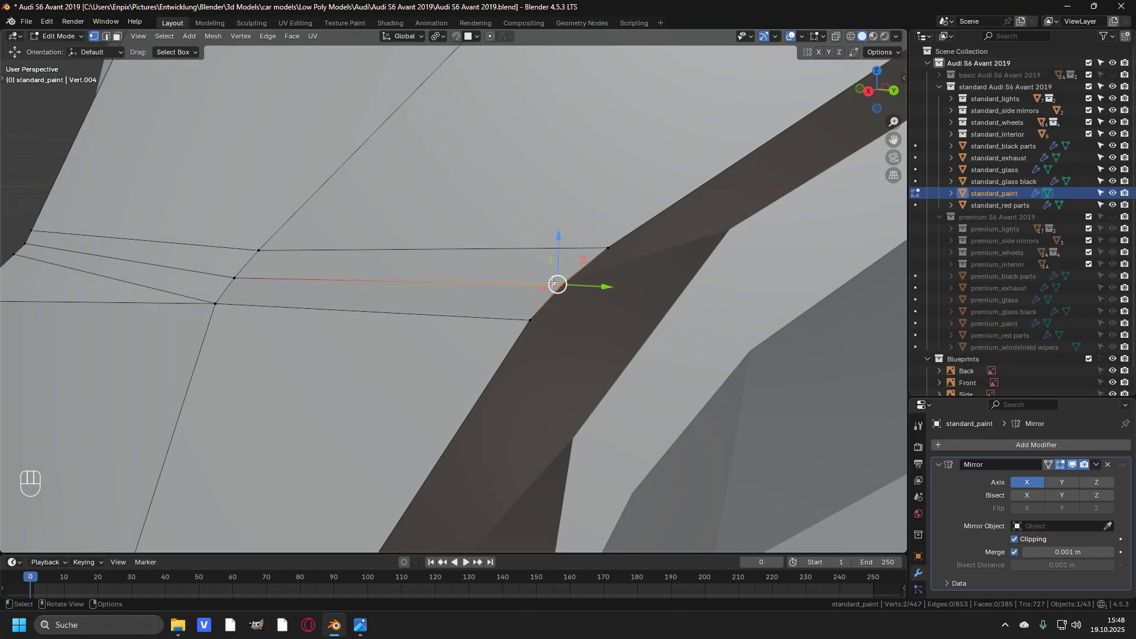
key("m")
left_click(544, 284)
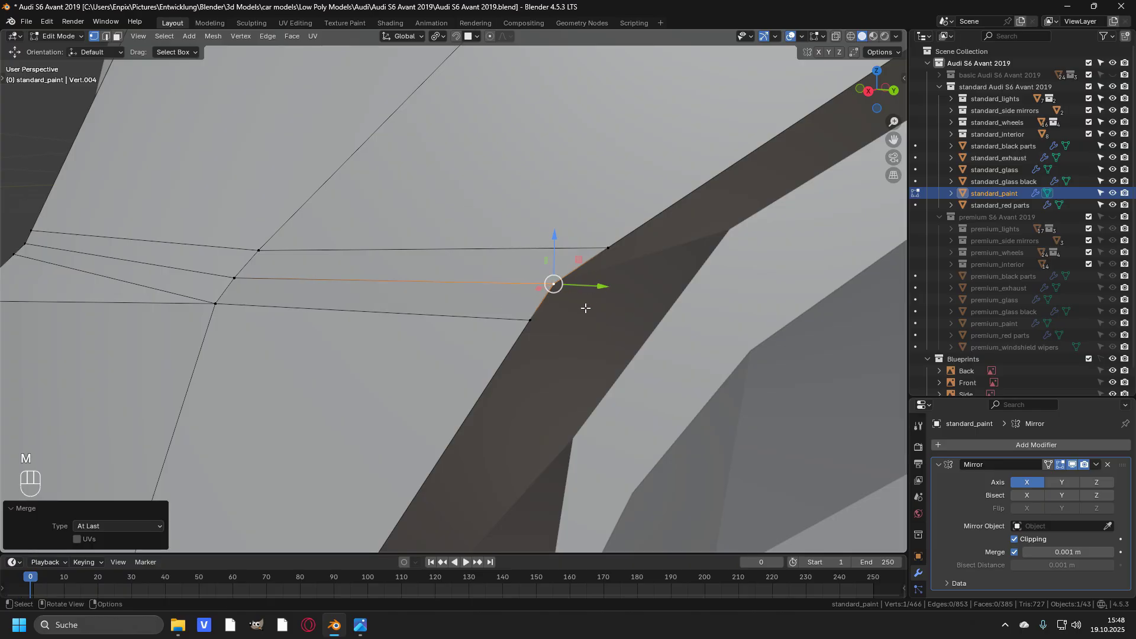
key("Tab")
Knife-cut across the seam's headlight end, from the lower bevel corner through the centre edge to the upper bevel corner
scroll(405, 295, "down", 5)
middle_click_drag(406, 294, 535, 292)
key("Tab")
scroll(485, 339, "up", 5)
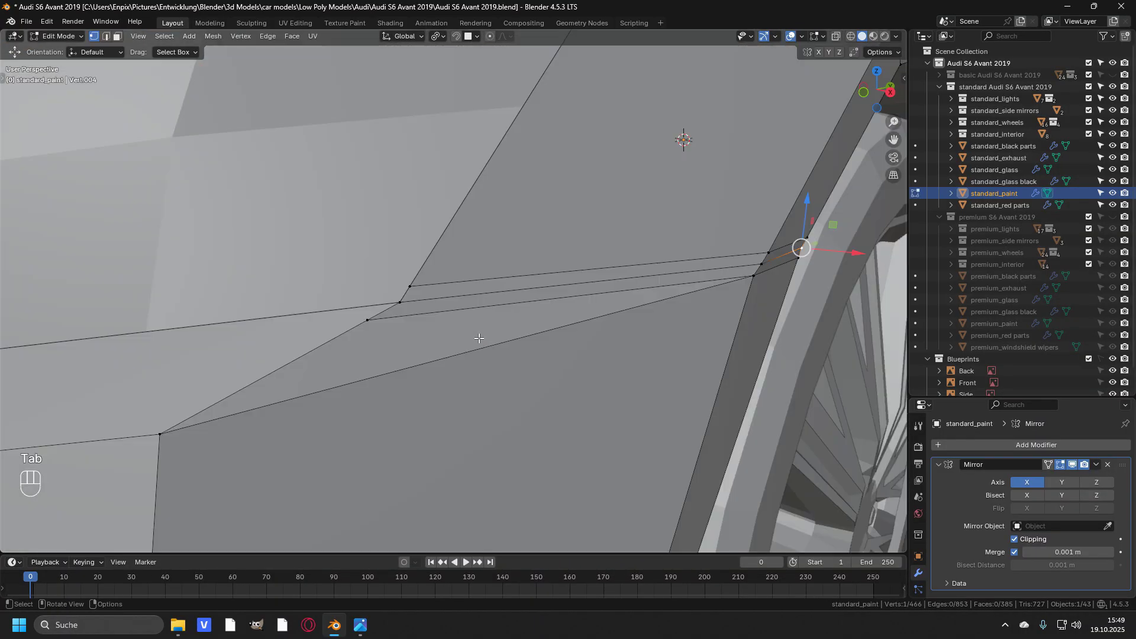
scroll(485, 339, "up", 2)
key("k")
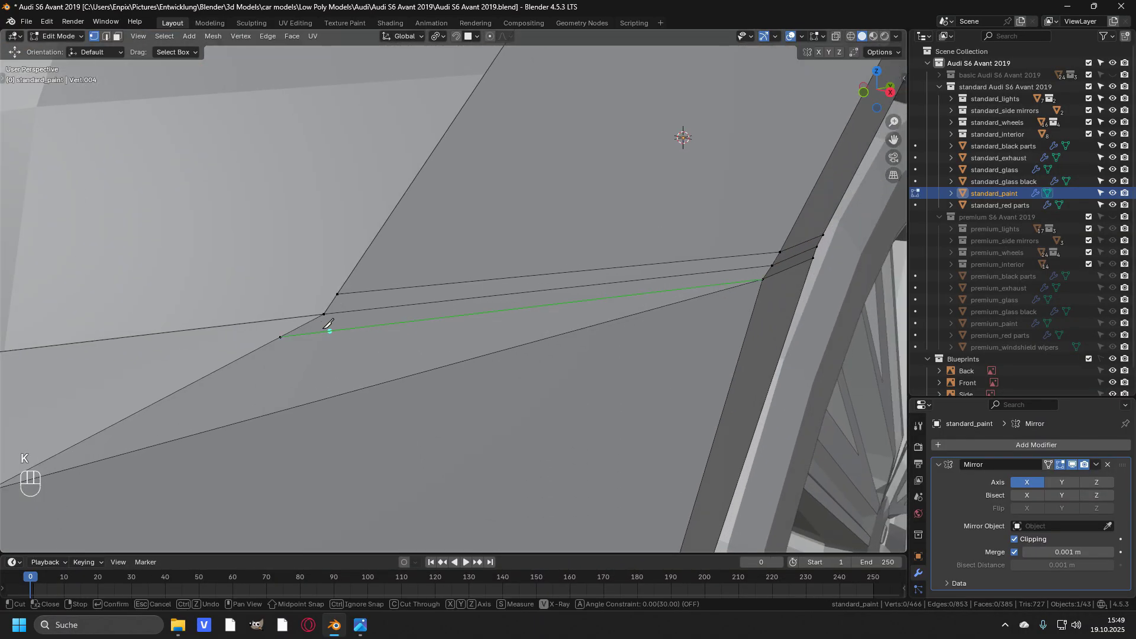
left_click(281, 337)
left_click(342, 312)
left_click(337, 294)
key("Return")
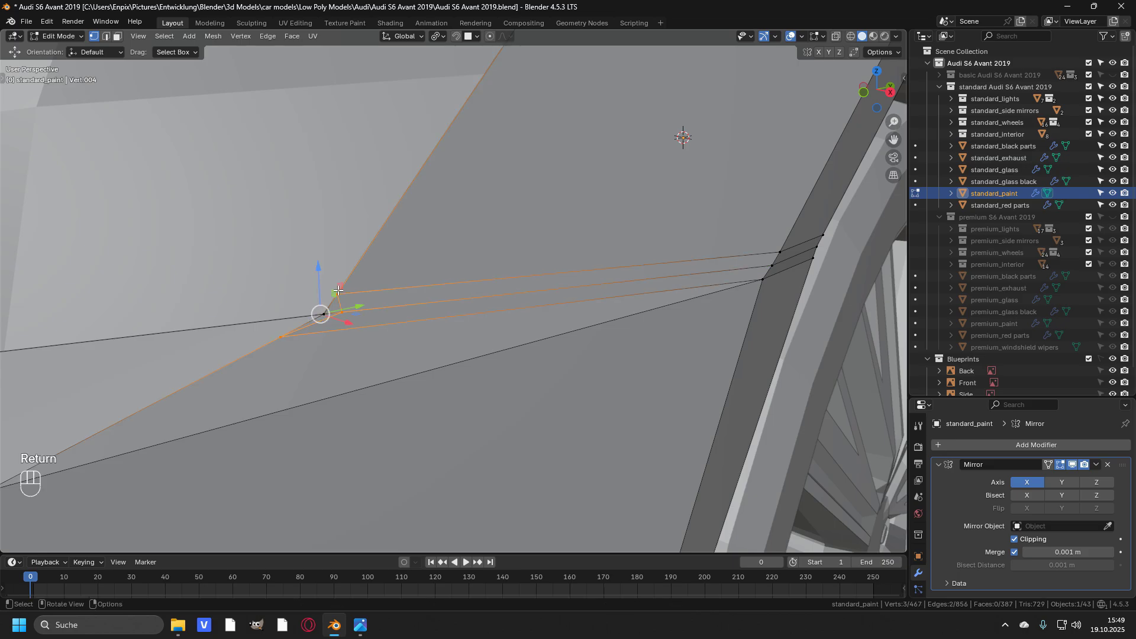
key("Escape")
Knife-cut across the seam's wheel arch end, from the lower bevel corner through the centre edge to the upper corner
middle_click_drag(428, 267, 675, 297)
key("k")
left_click(671, 304)
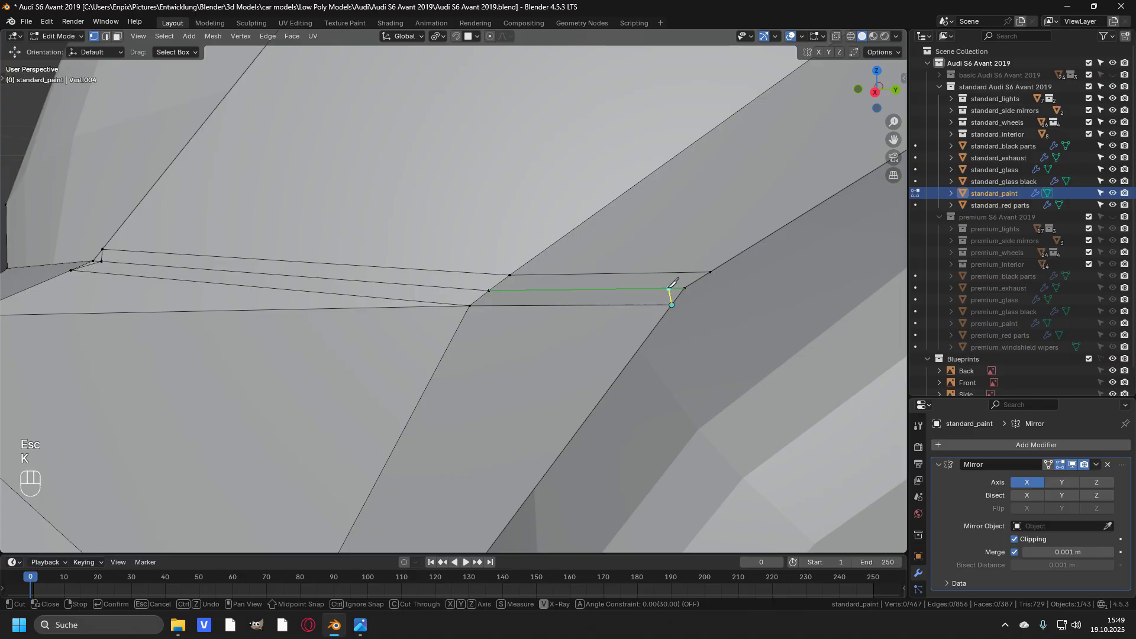
left_click(666, 288)
left_click(710, 272)
key("Return")
Move the seam's centre vertices at the headlight cut and the fender bend about 0.01 m along global Y
middle_click_drag(709, 272, 318, 298)
left_click(304, 251)
left_click(682, 359, "shift")
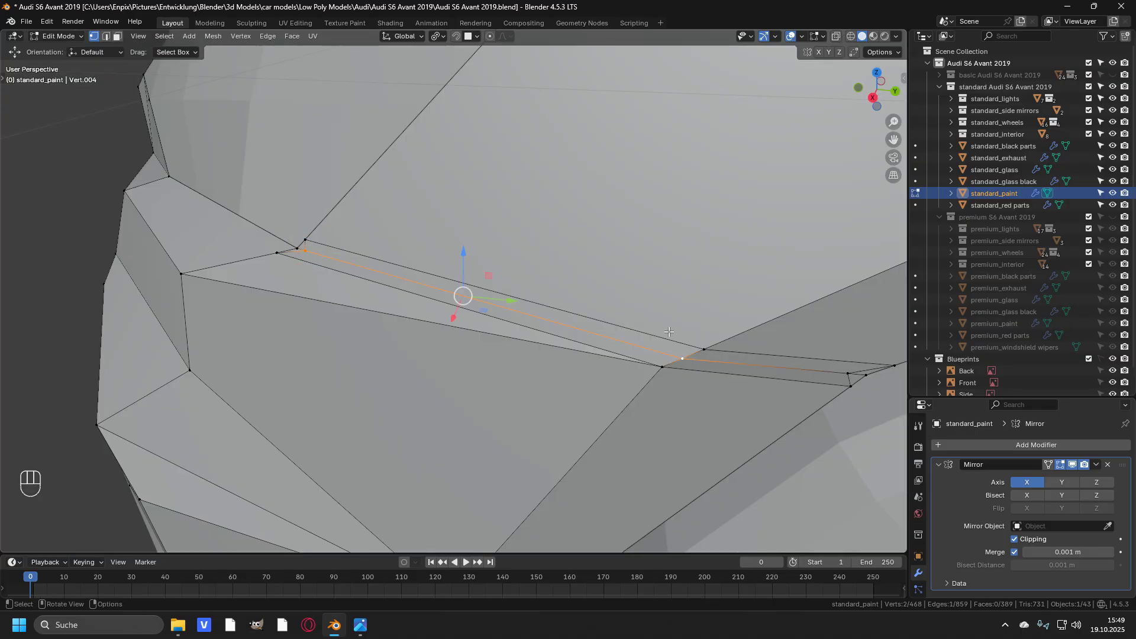
middle_click_drag(668, 331, 543, 300)
scroll(543, 300, "up", 2)
key("g")
key("y")
key("Right")
key("Right")
key("Right")
key("Right")
key("Right")
key("Right")
key("Right")
key("Right")
key("Right")
key("Right")
key("Right")
key("Right")
key("Right")
key("Right")
key("Right")
key("Right")
key("Right")
key("Right")
key("Right")
key("Right")
key("Right")
key("Right")
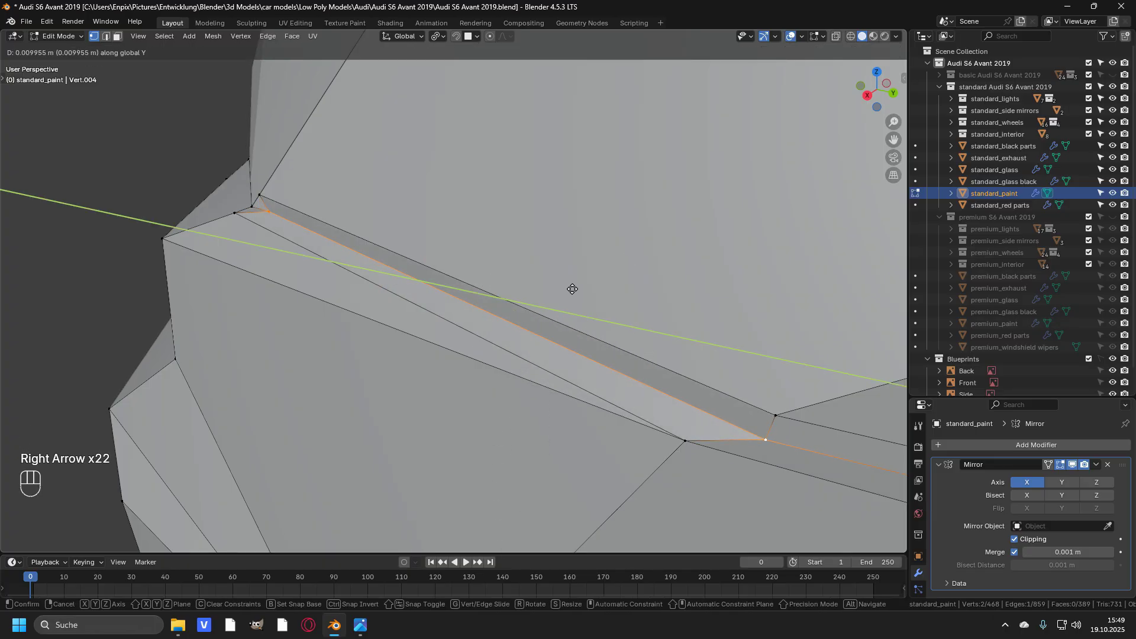
key("Return")
Move the seam's centre vertices at the fender bend and the wheel arch cut about -0.0063 m along global X
scroll(572, 289, "down", 3)
middle_click_drag(572, 290, 619, 300)
left_click(609, 264, "shift")
key("g")
key("x")
key("Left")
key("Left")
key("Left")
key("Left")
key("Left")
key("Left")
key("Left")
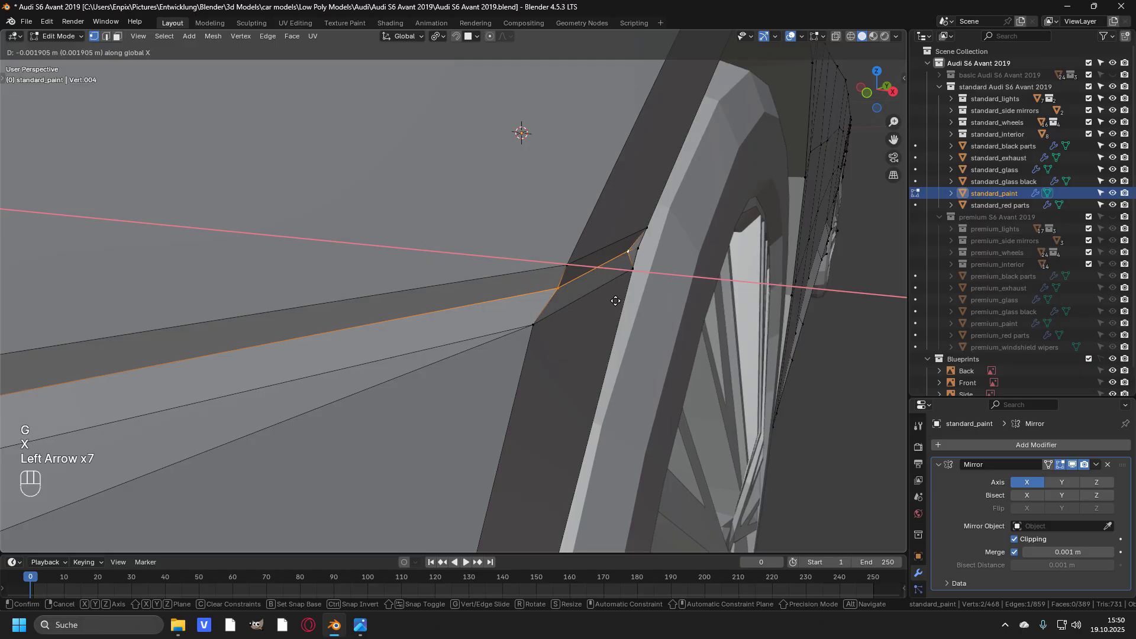
key("Left")
key("Left")
key("Left")
key("Left")
key("Left")
key("Left")
key("Left")
key("Left")
key("Left")
key("Left")
key("Left")
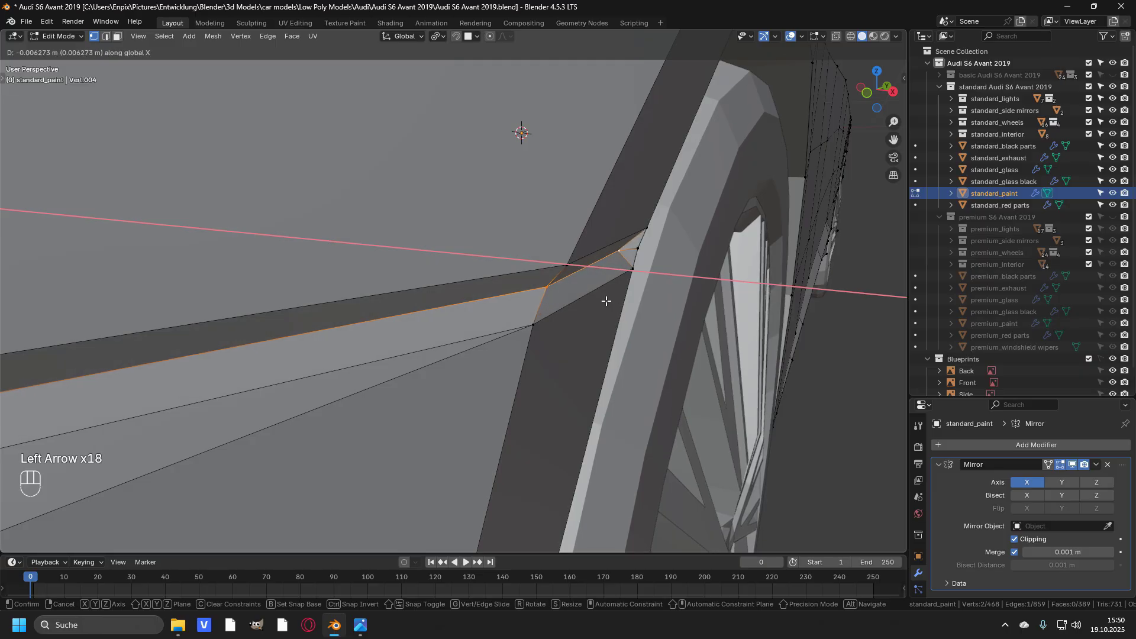
key("Return")
Adjust the seam's inner centre vertex at the headlight end by moving it along global X
scroll(606, 301, "down", 8)
key("Tab")
middle_click_drag(690, 352, 448, 293)
scroll(516, 293, "up", 4)
scroll(478, 293, "up", 3)
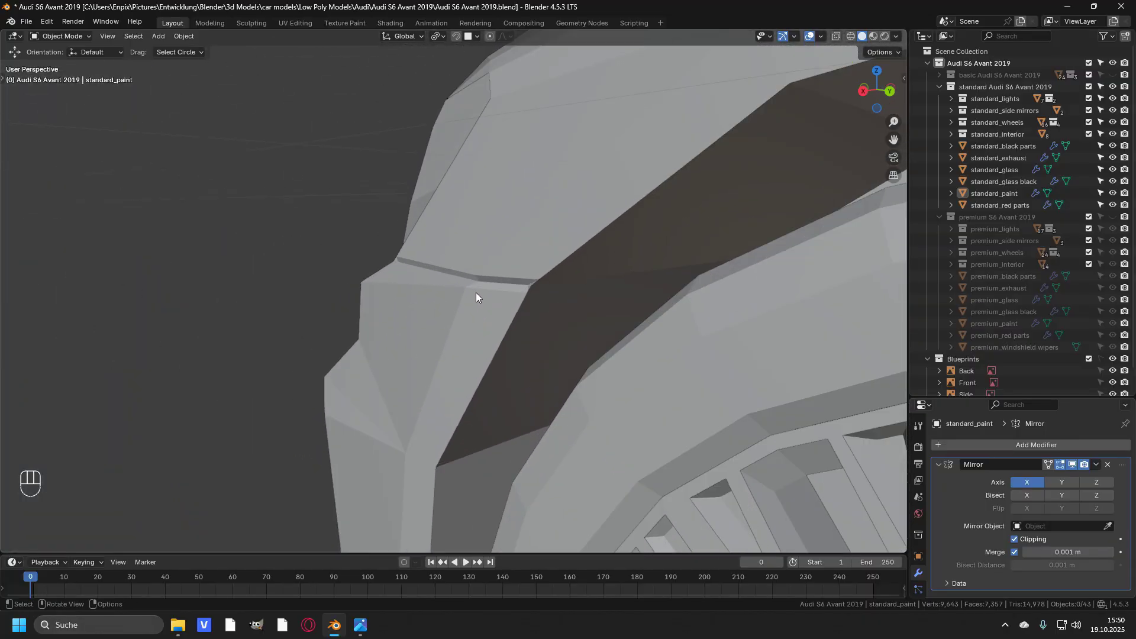
scroll(478, 292, "down", 4)
left_click(516, 292)
key("Tab")
scroll(474, 291, "up", 4)
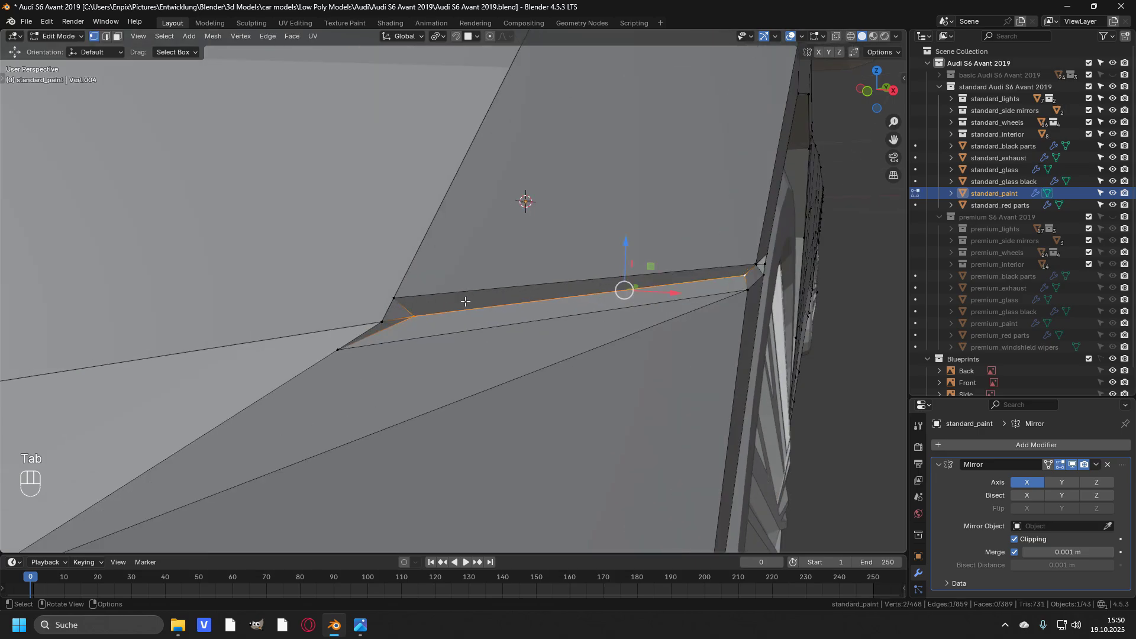
middle_click_drag(479, 298, 414, 302)
left_click(405, 299)
left_click_drag(450, 305, 461, 307)
mouse_move(461, 306)
middle_mouse_down()
mouse_move(592, 310)
mouse_move(603, 271)
mouse_move(506, 304)
mouse_move(477, 300)
middle_mouse_up()
key("g")
key("x")
left_click(592, 309)
scroll(592, 309, "down", 2)
key("Tab")
scroll(602, 271, "down", 5)
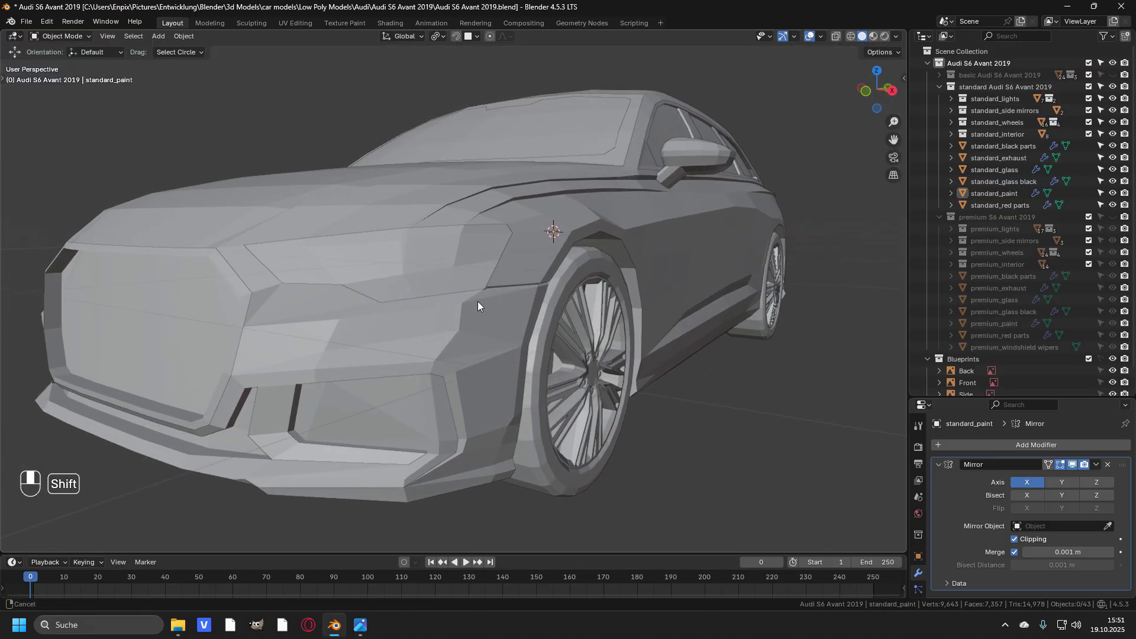
Duplicate in place the edge between the grille's upper corner and the headlight's front corner, and separate it into a new object
key("Tab")
scroll(476, 296, "up", 5)
key("Tab")
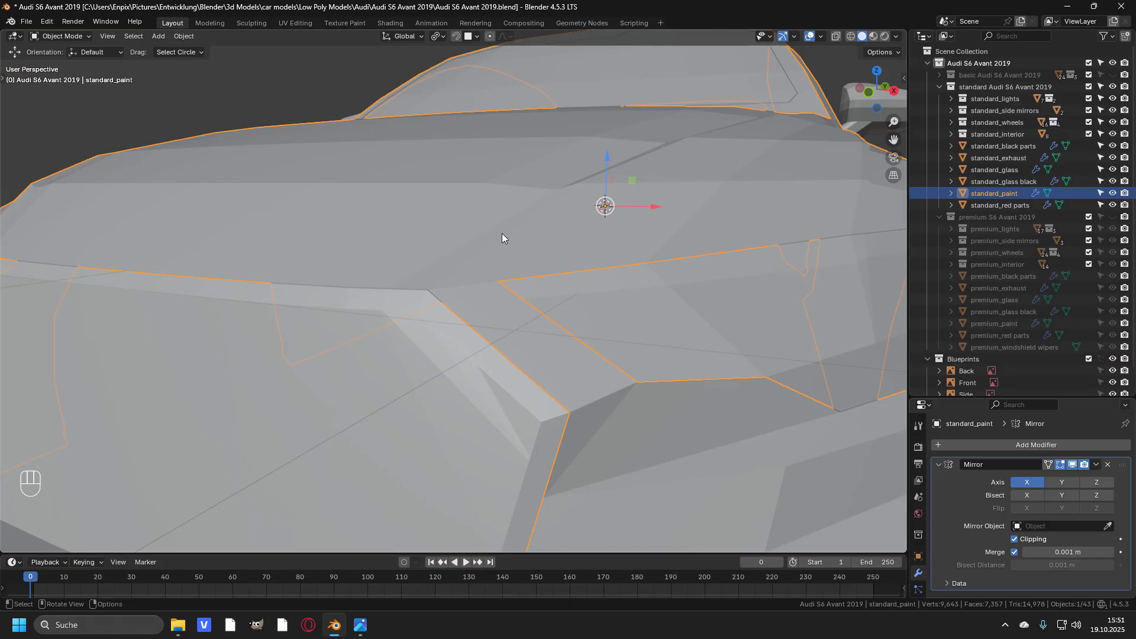
key("Tab")
left_click(551, 269)
key("1")
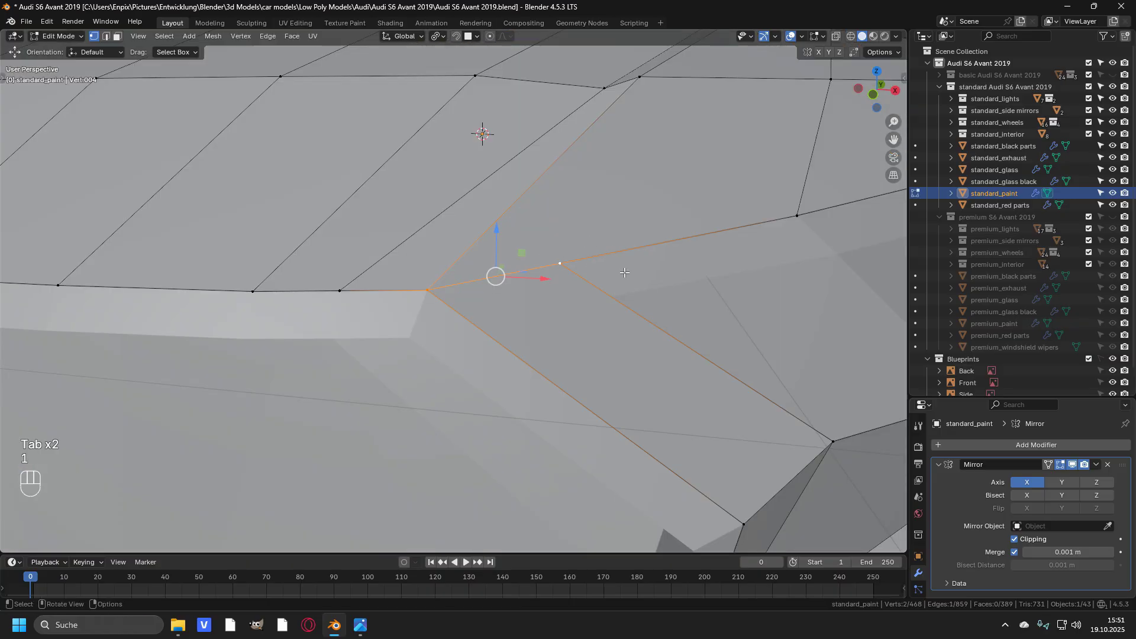
key("shift+d")
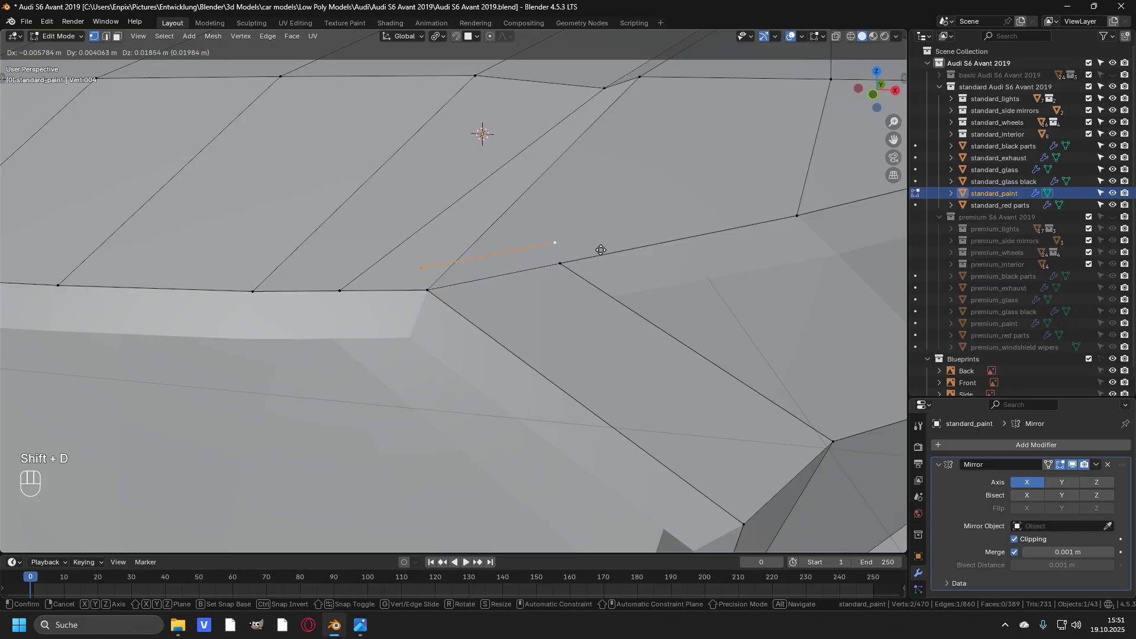
right_click(554, 271)
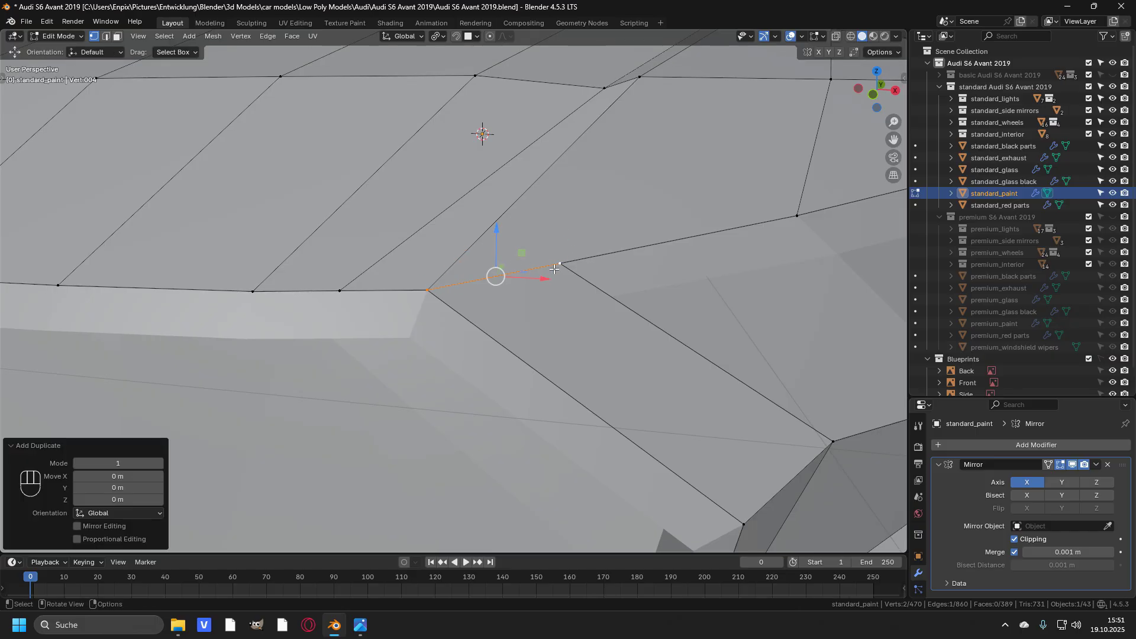
key("p")
left_click(538, 272)
Extrude both end vertices of the separated edge standard_paint.001 in place, without any offset
middle_click_drag(575, 263, 575, 264)
key("Tab")
left_click(517, 293)
key("Tab")
scroll(516, 297, "up", 2)
left_click(595, 282)
key("e")
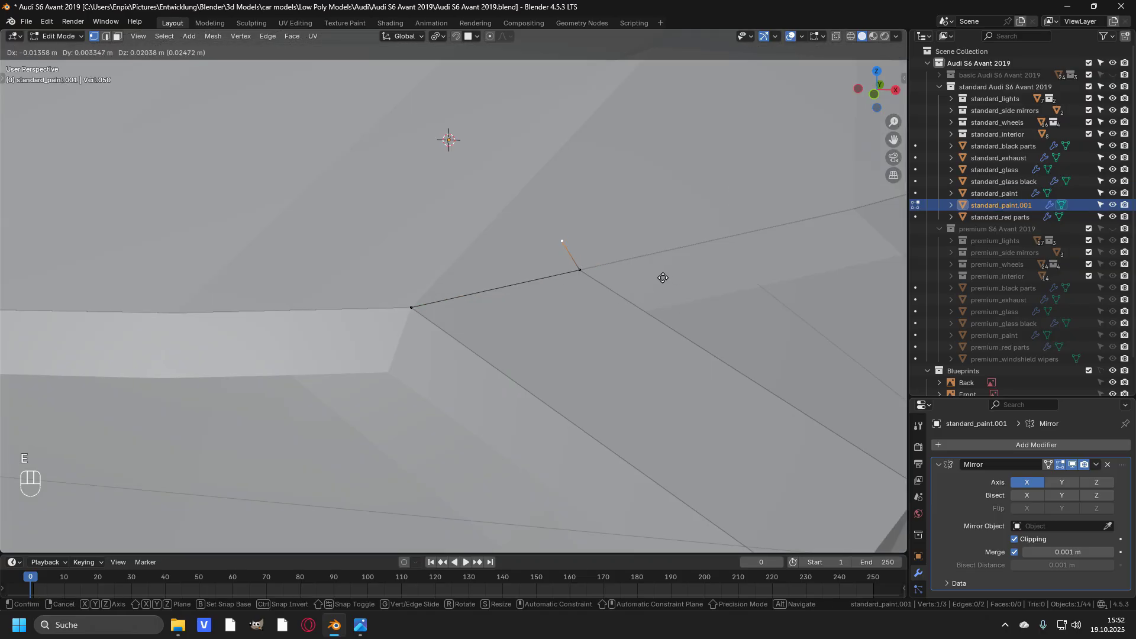
right_click(689, 276)
left_click(411, 308)
key("e")
right_click(459, 304)
Delete the edge connecting the two ends of standard_paint.001 and merge all its vertices by distance
key("2")
left_click(515, 345)
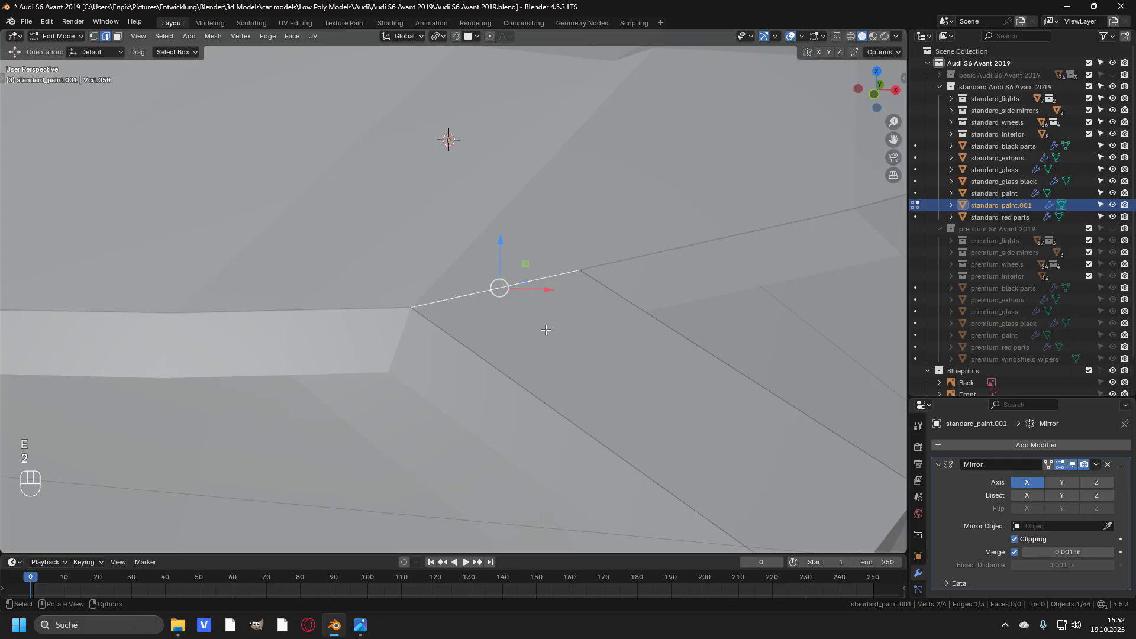
key("x")
left_click(486, 313)
key("1")
key("a")
key("m")
left_click(548, 368)
left_click(411, 307)
key("g")
right_click(406, 248)
left_click(579, 269)
key("g")
right_click(577, 279)
Bevel the standard_paint edge between the grille corner and headlight with 2 segments and an offset of about 0.0074 m
key("alt+q")
middle_click_drag(577, 279, 522, 289)
key("2")
left_click(522, 294)
key("ctrl+b")
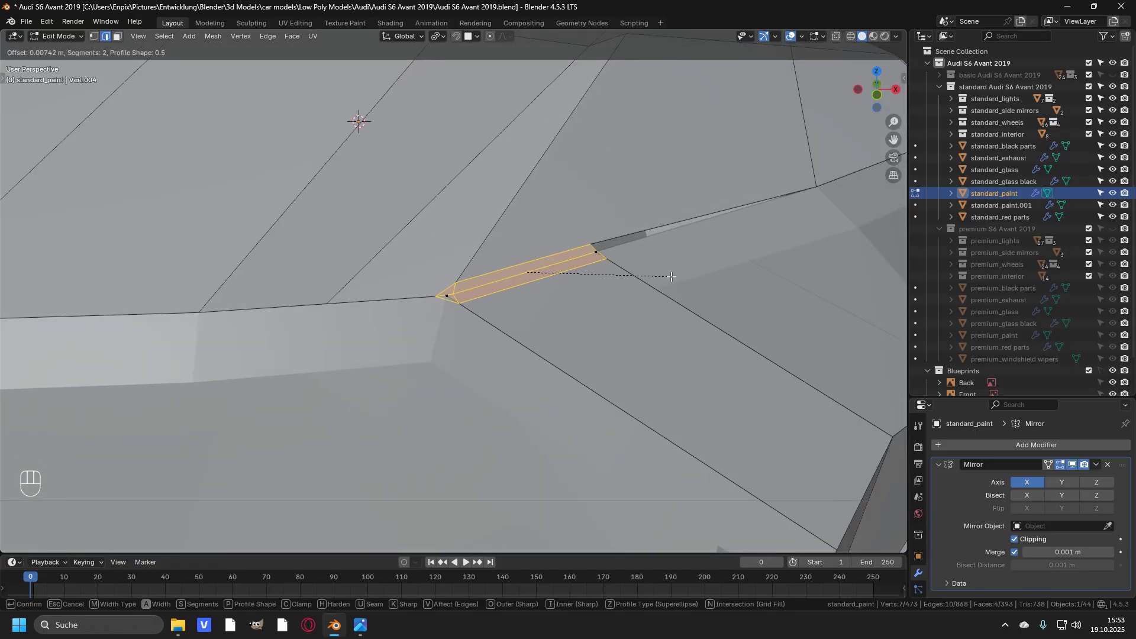
left_click(671, 277)
Join standard_paint.001 back into standard_paint and reopen the combined mesh for editing
key("Tab")
key("ctrl+j")
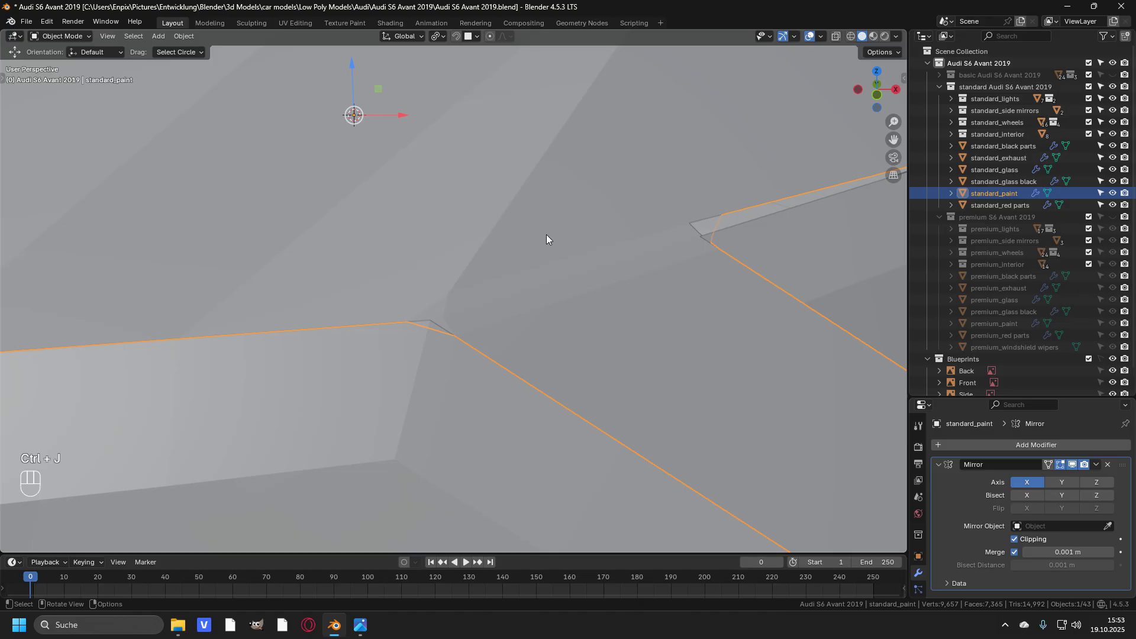
key("Tab")
Delete the short lower edge at the bevel's grille-corner end
key("1")
key("2")
left_click(479, 363)
key("x")
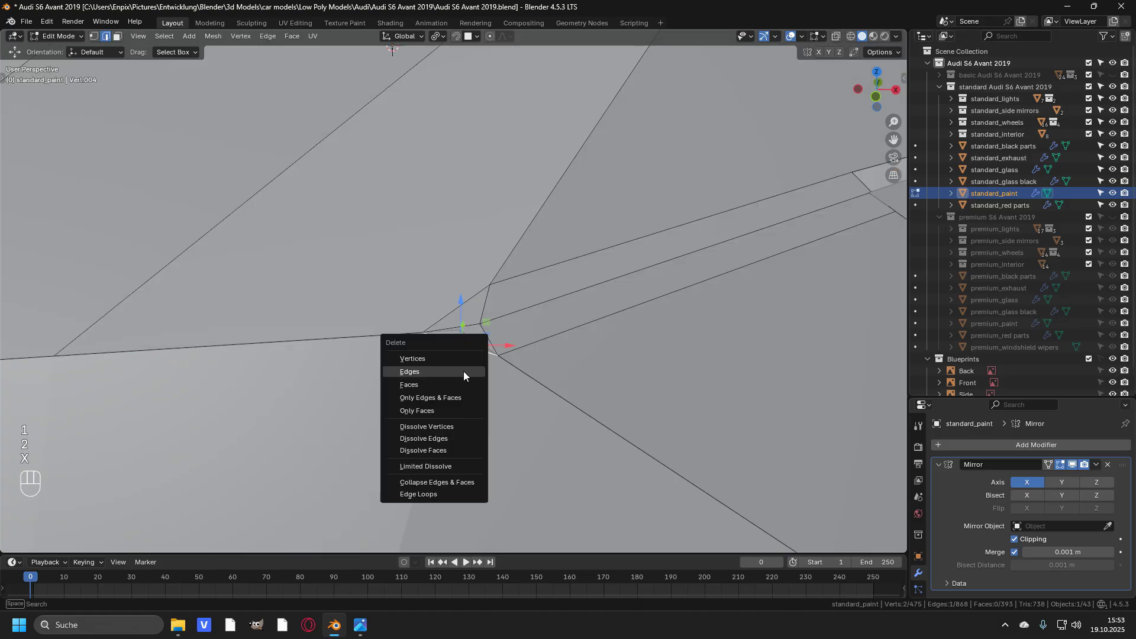
left_click(453, 374)
key("1")
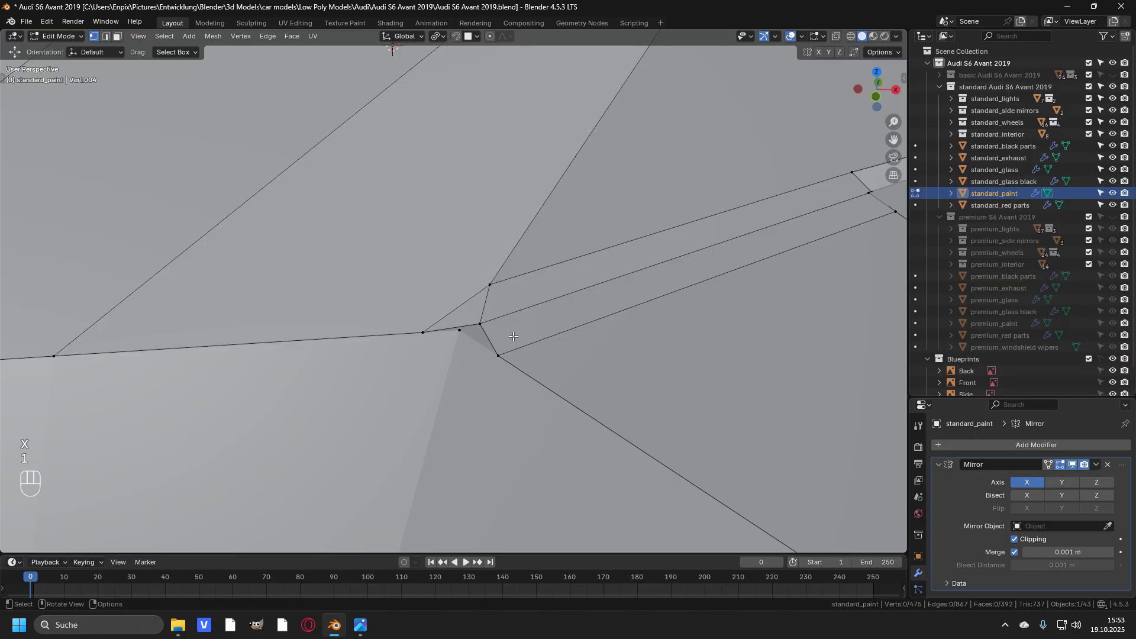
Merge the bevel's middle vertex at the grille corner with the loose vertex right beside it
left_click(482, 325)
left_click(468, 332, "shift")
key("m")
left_click(473, 342)
Merge the two nearly coincident middle vertices at the bevel's headlight end, using At Last
middle_click_drag(453, 328, 560, 324)
key("z")
key("z")
key("z")
key("z")
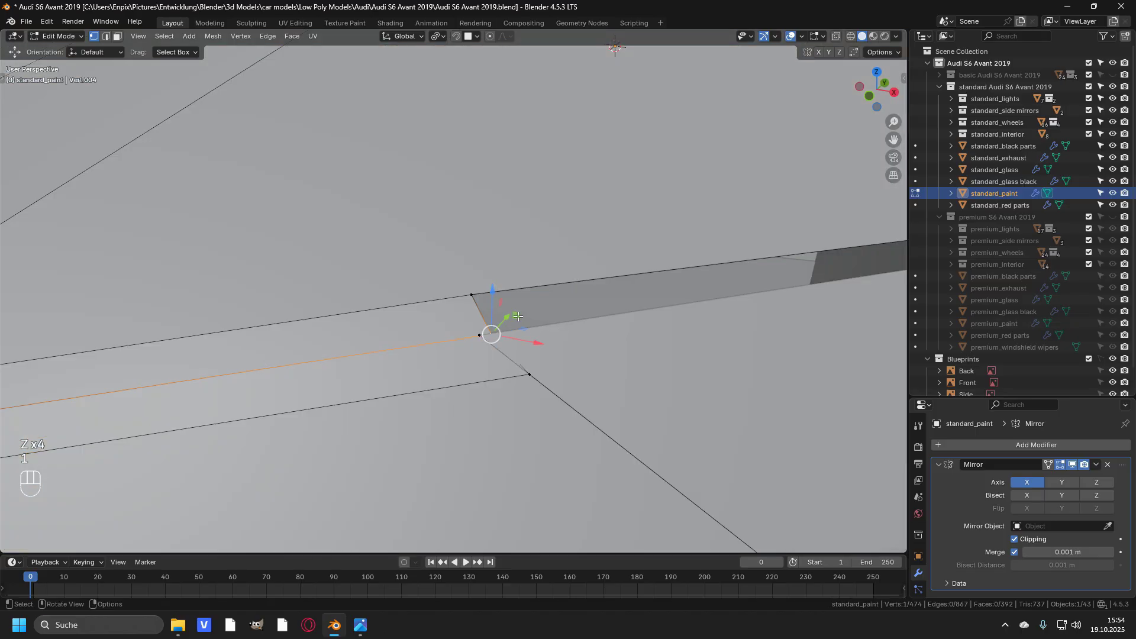
left_click(483, 337, "shift")
key("m")
left_click(509, 353)
scroll(546, 353, "down", 3)
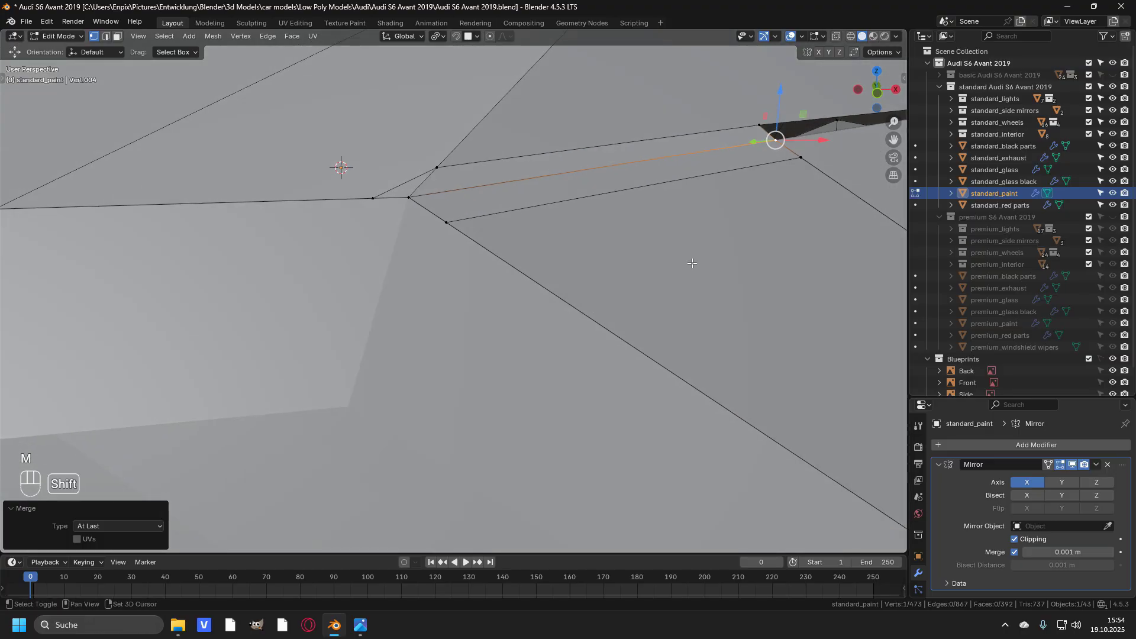